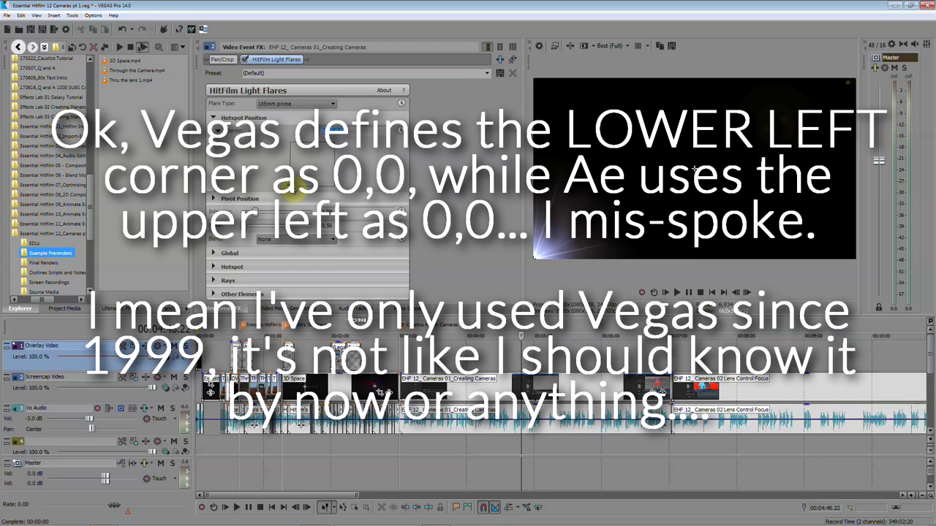
Step: Move the light flare hotspot to bottom centre, setting Center to 0.50, 0.00
drag(290, 192, 226, 216)
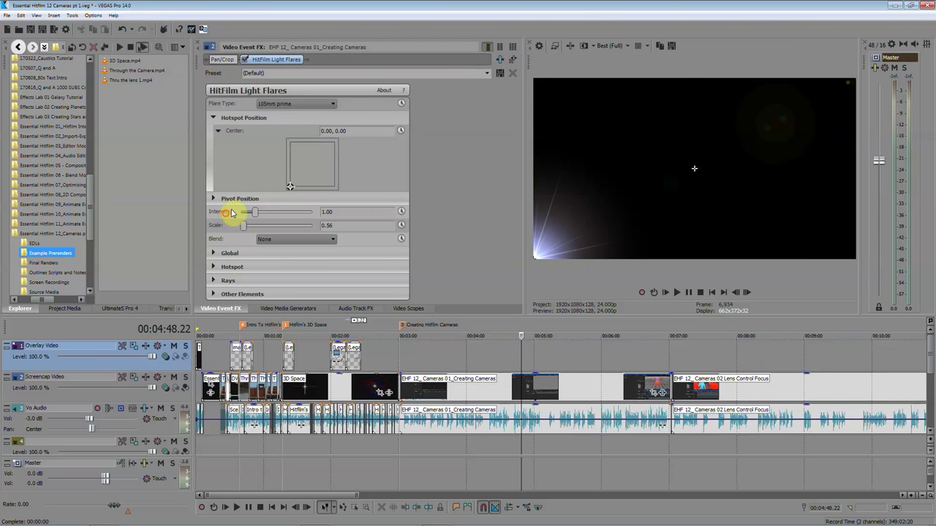
click(357, 132)
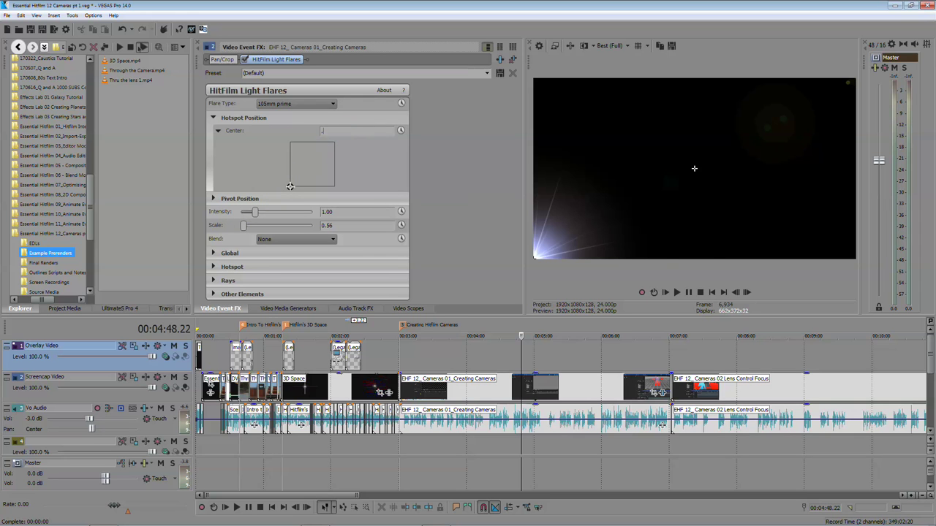
text(.5)
key(Return)
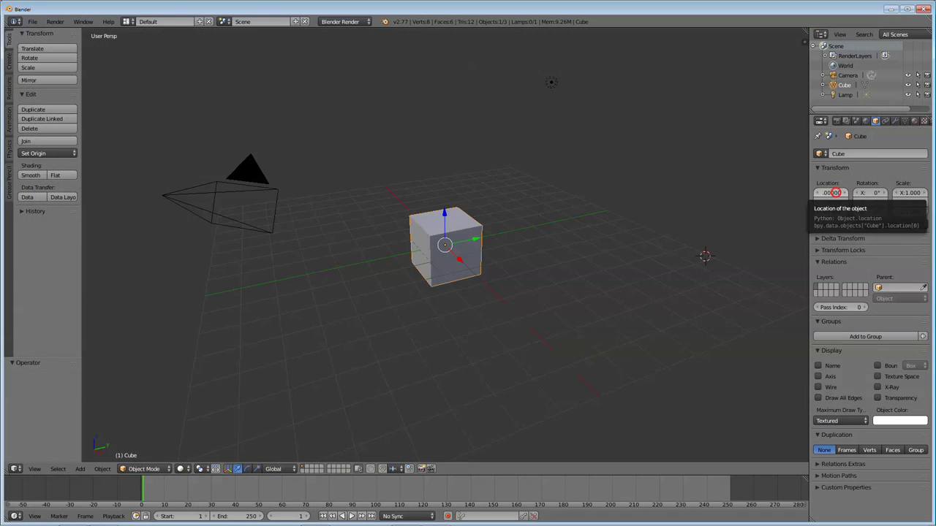
Step: Try the cube at X location 1 and Y location -5, then raise its Z location
click(835, 193)
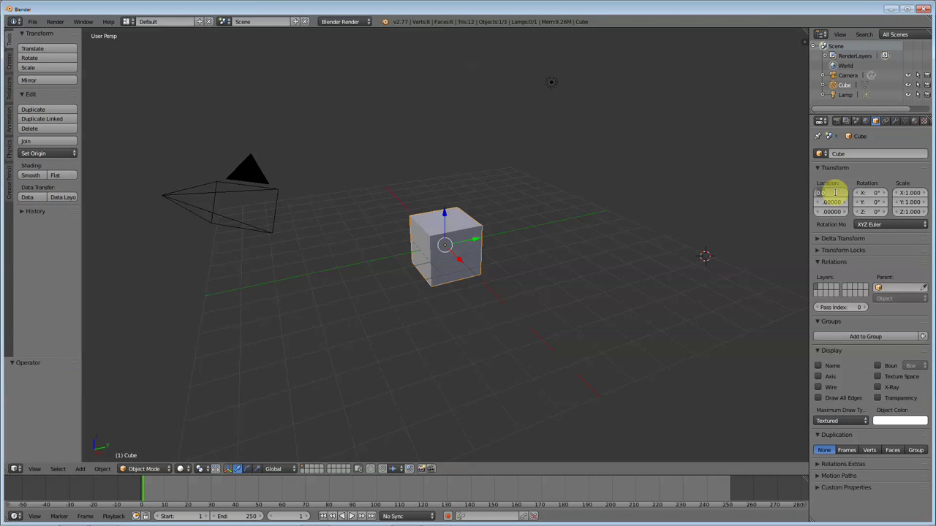
text(1)
key(Return)
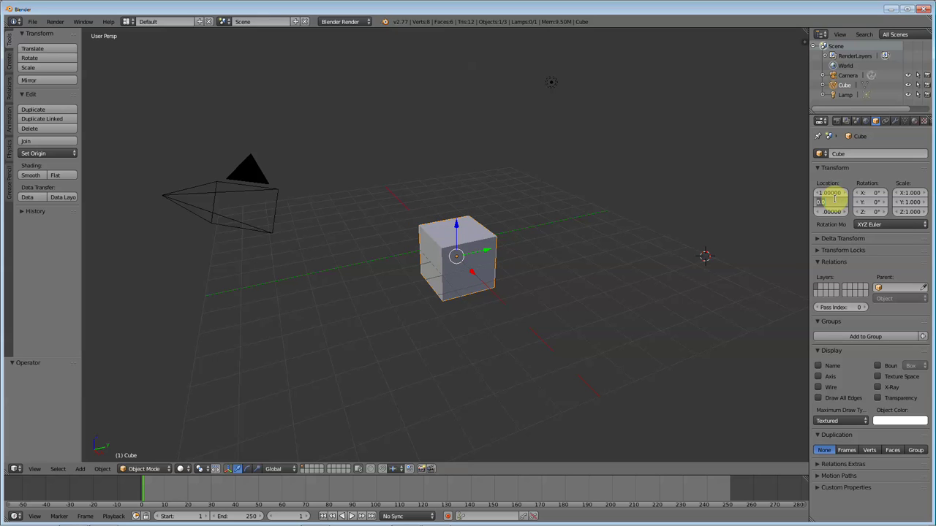
key(Return)
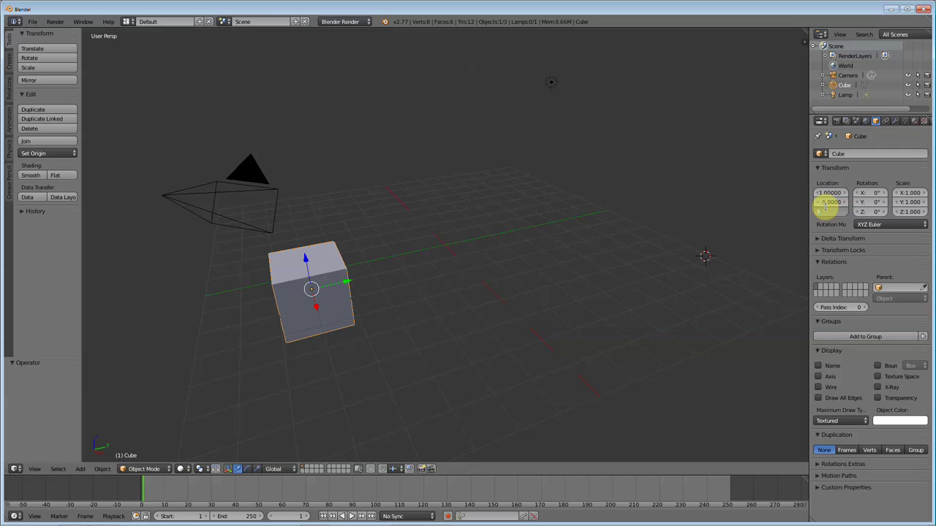
drag(824, 207, 829, 212)
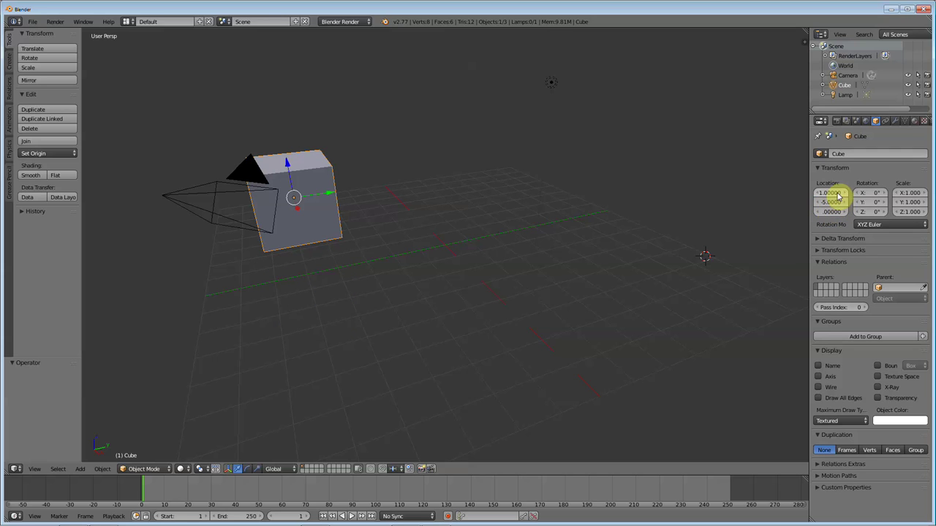
Step: Set the cube's location to X 1.0, Y 0 and Z 0
click(835, 193)
text(1.0)
key(Tab)
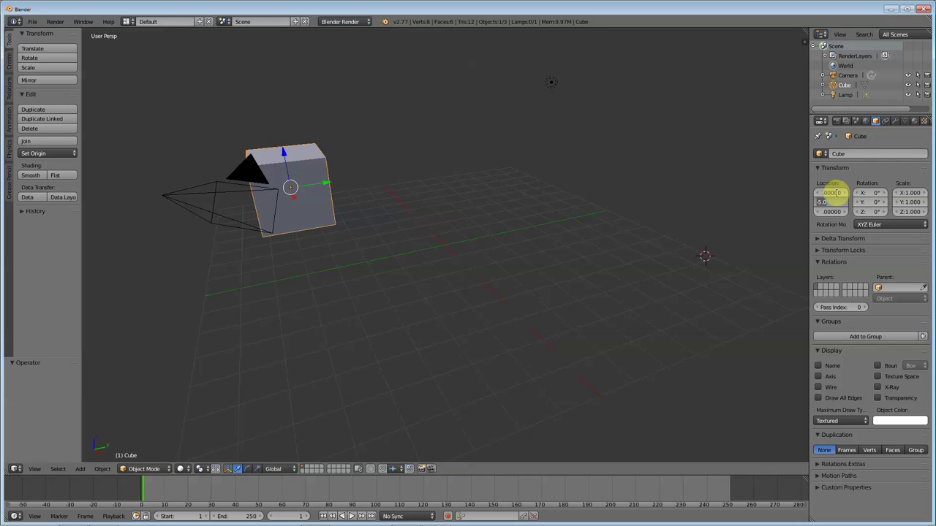
text(0)
key(Tab)
text(0)
key(Tab)
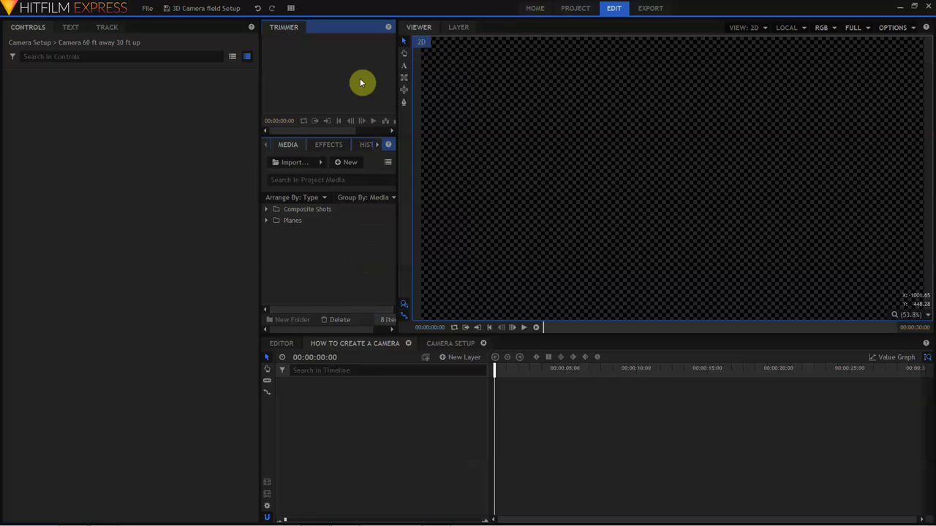
click(291, 8)
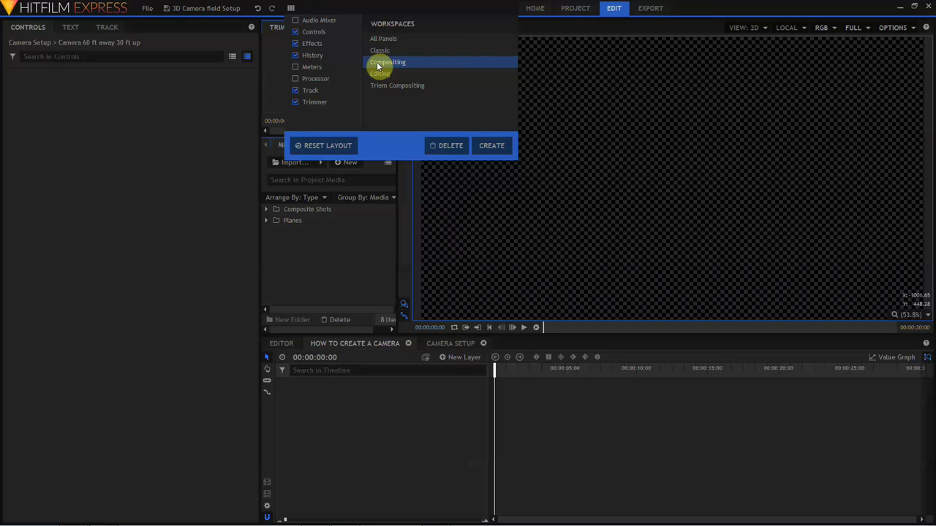
click(338, 425)
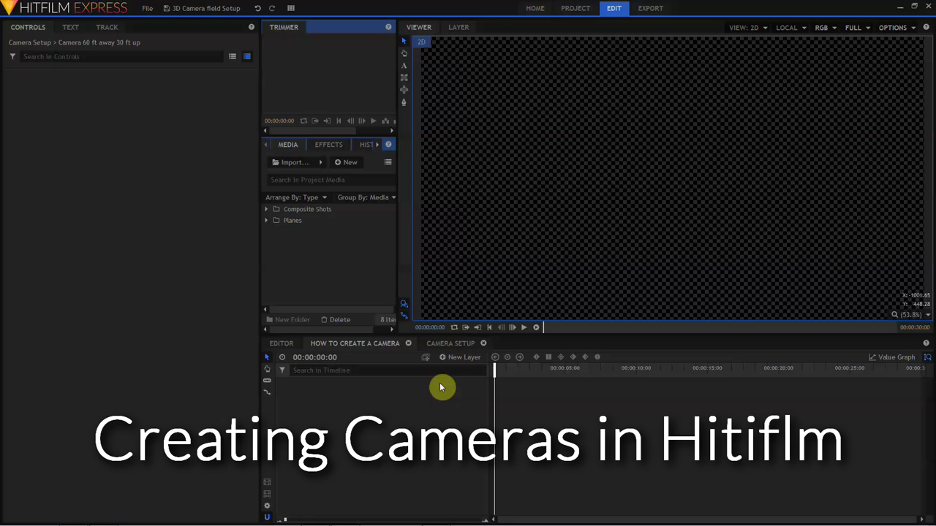
Step: Add a 1920×1080 plane layer named New Plane 2 from the New Layer list
click(443, 357)
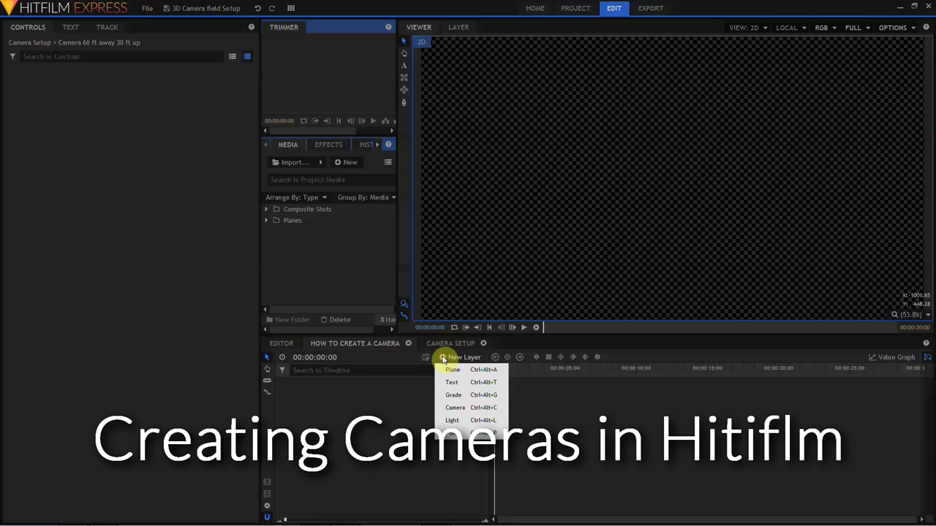
click(446, 410)
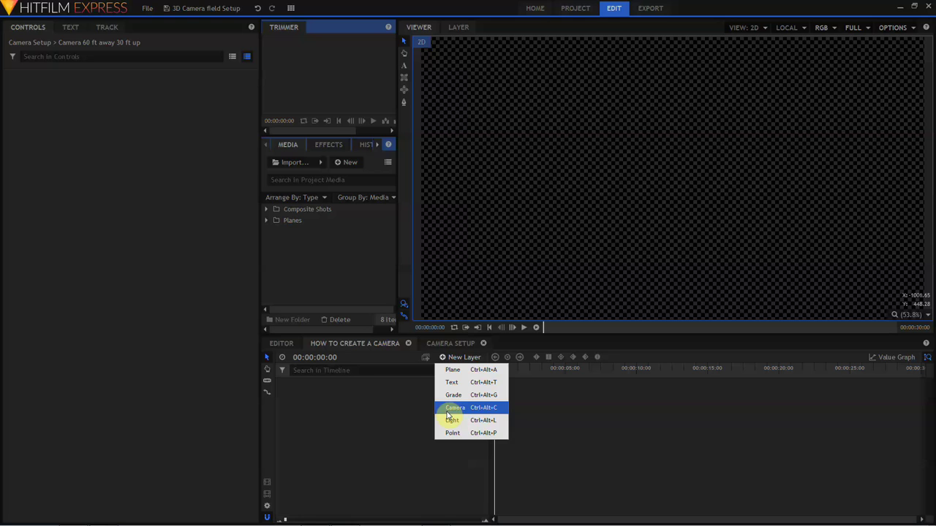
click(453, 372)
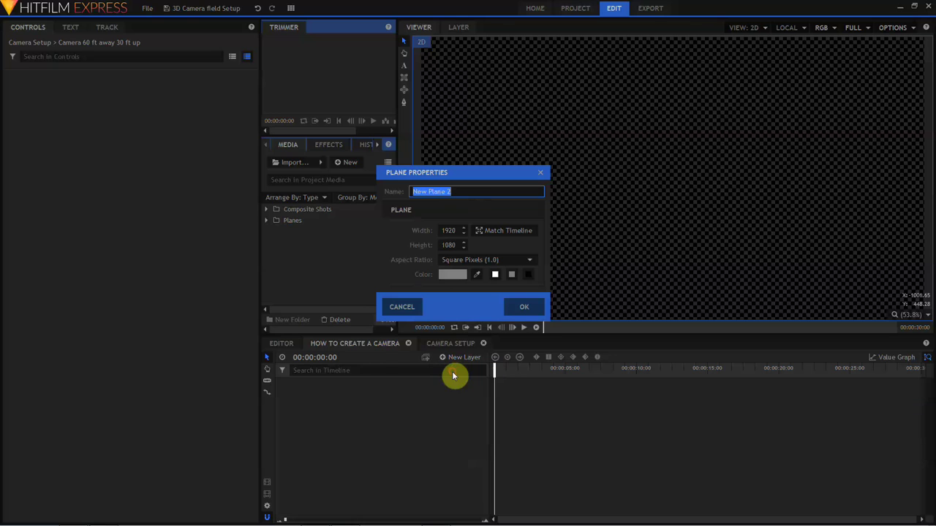
click(523, 303)
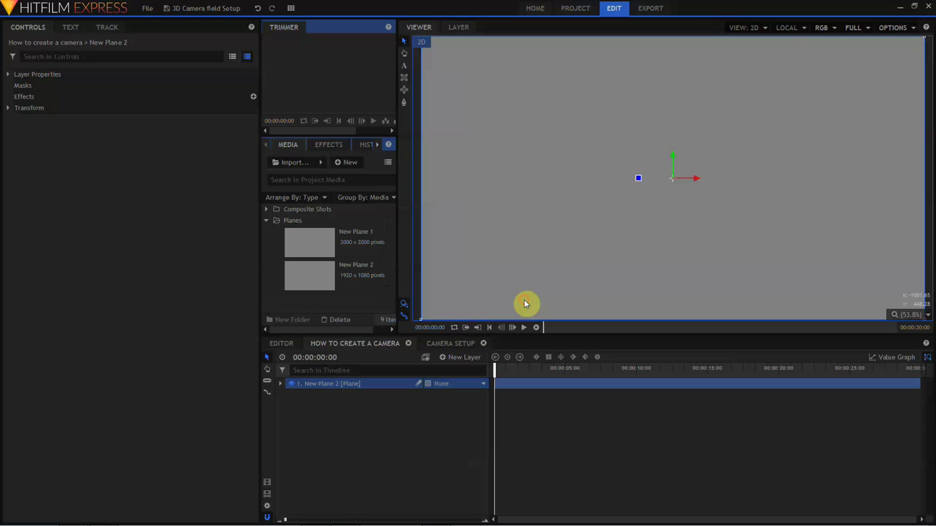
Step: Set New Plane 2's Layer Dimensions to 3D Plane
click(429, 387)
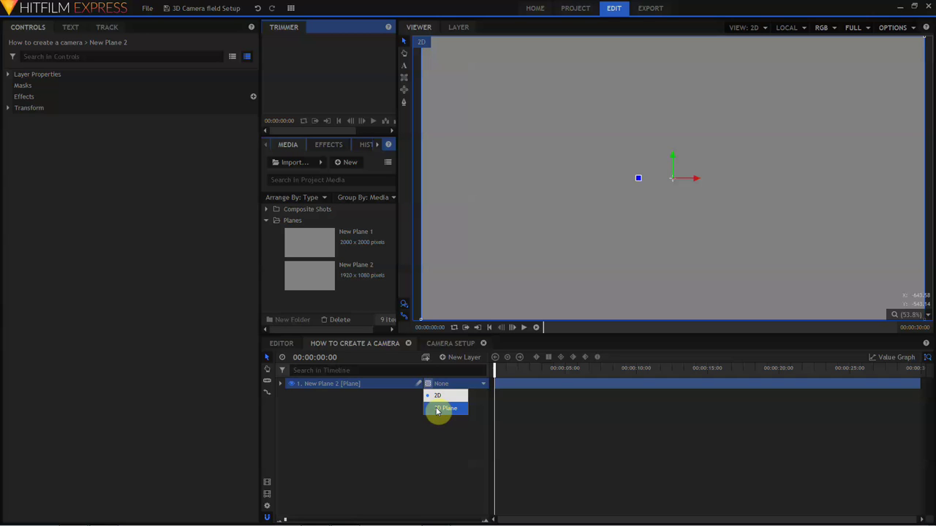
click(437, 410)
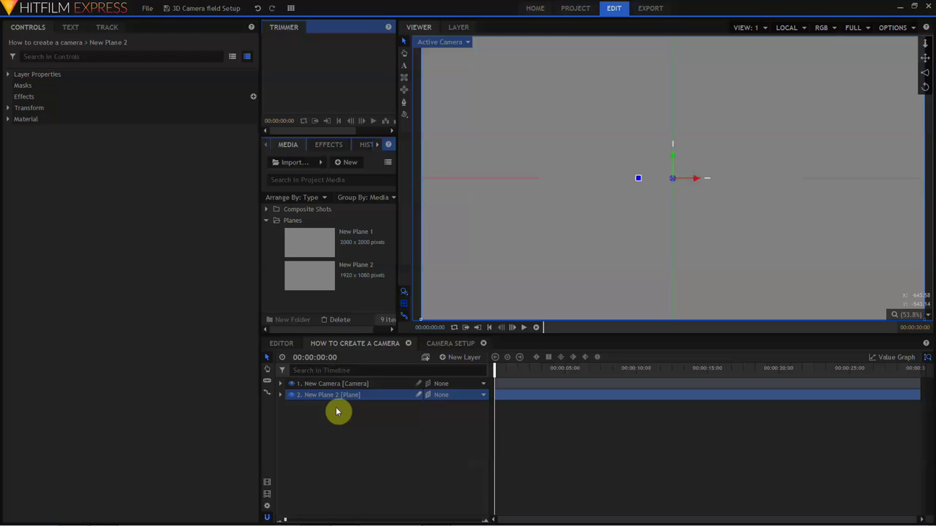
click(428, 396)
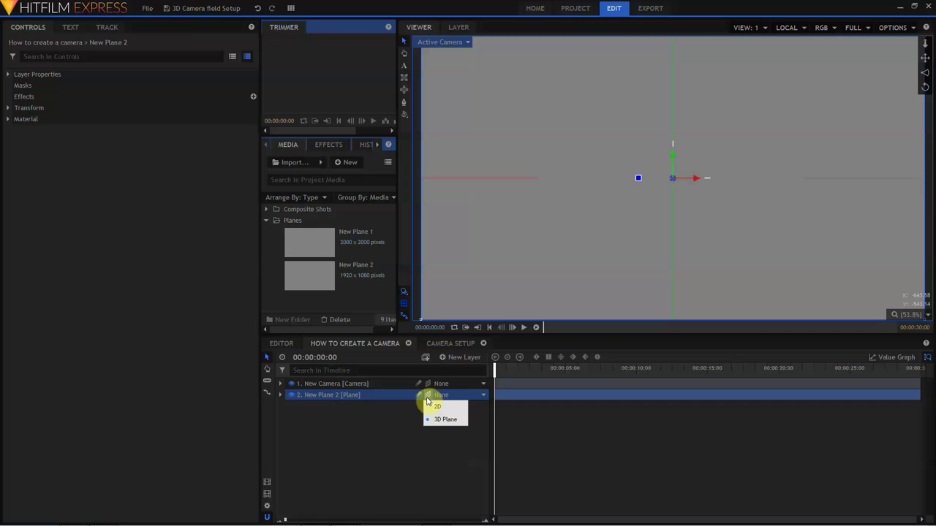
click(386, 427)
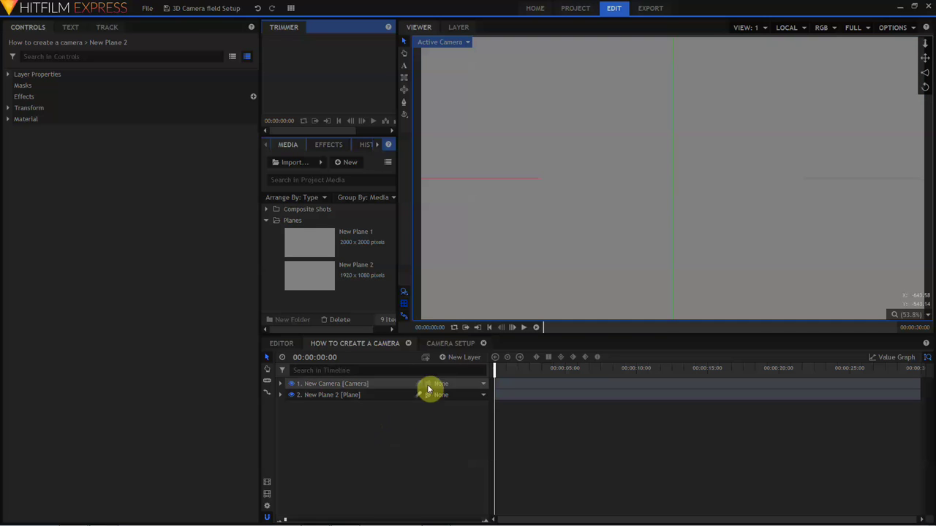
Step: Close the How to Create a Camera timeline and move the playhead to about 00:00:06:15 for the 60 ft camera
click(408, 343)
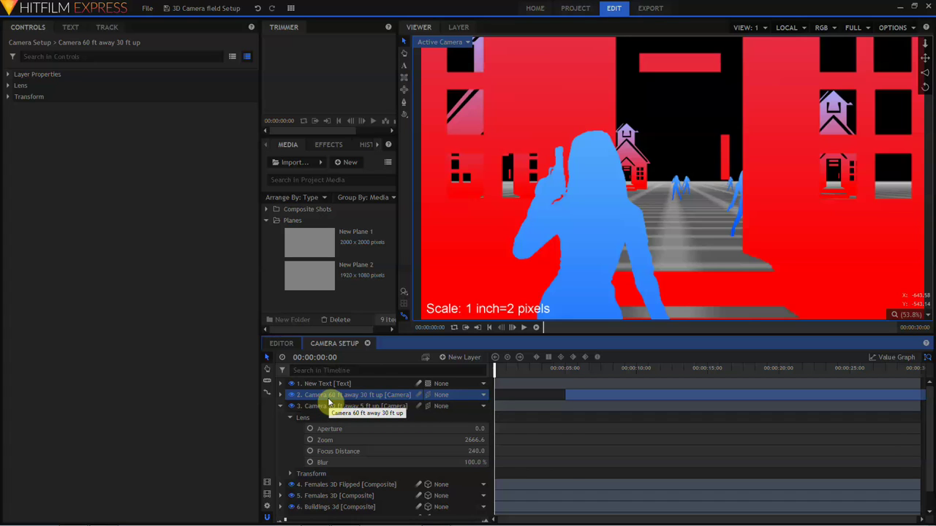
click(330, 406)
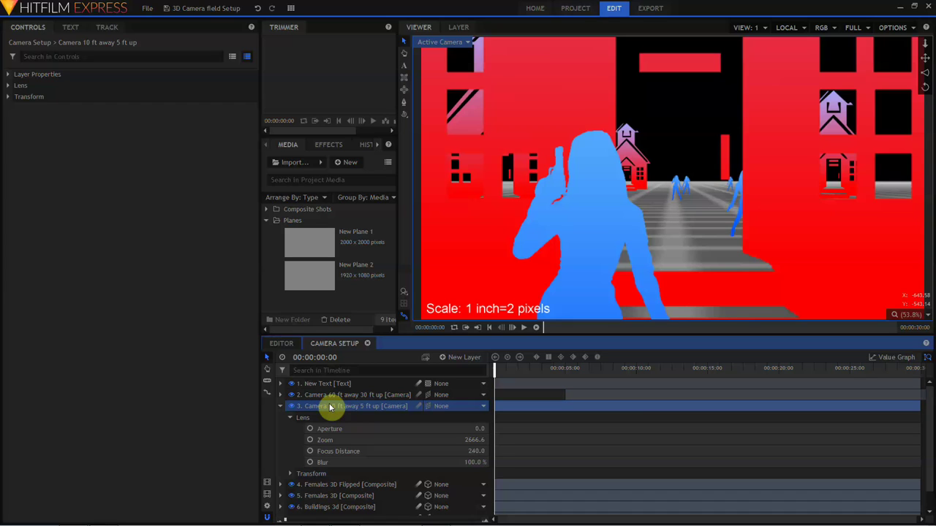
click(329, 398)
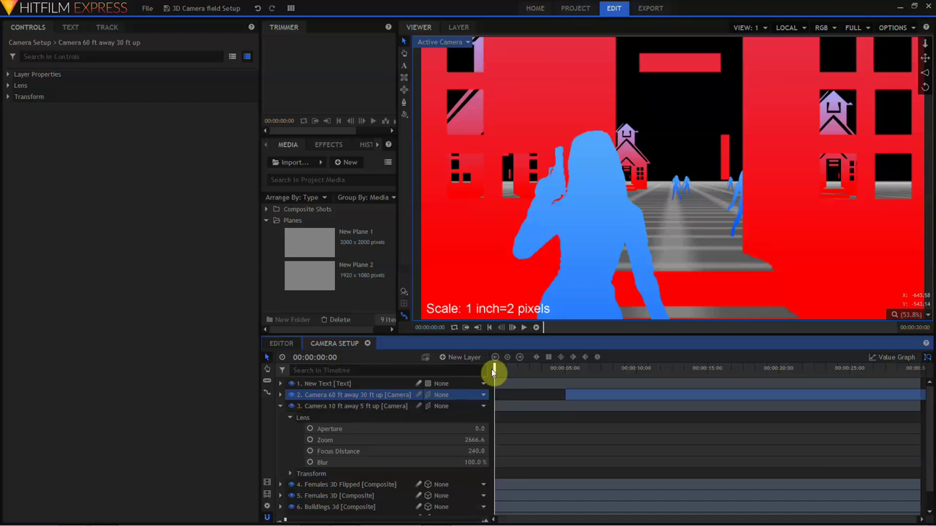
drag(495, 372, 590, 380)
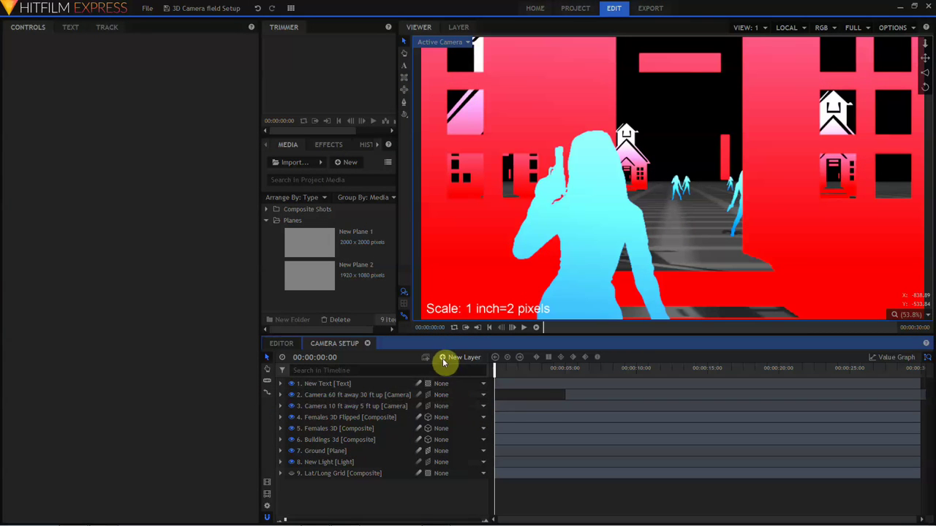
Step: Add a New Camera layer to the top of the Camera Setup timeline
click(442, 360)
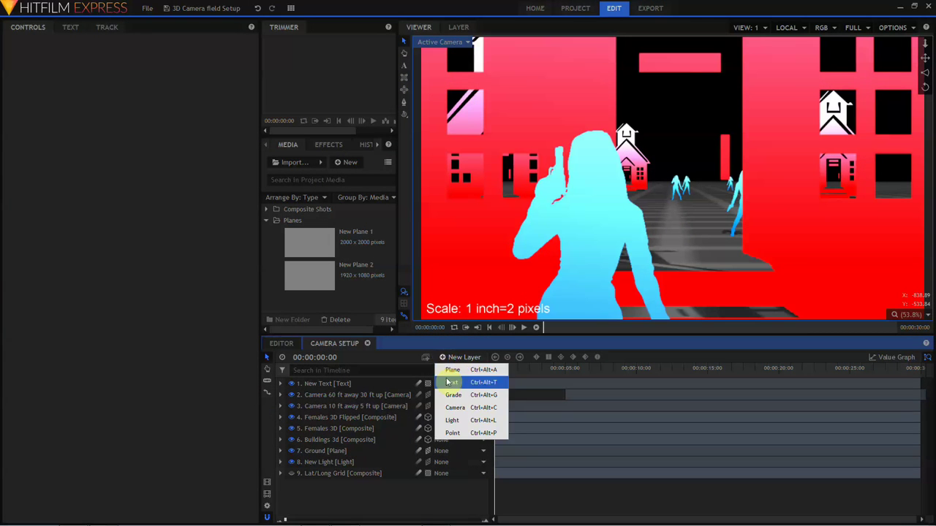
click(454, 407)
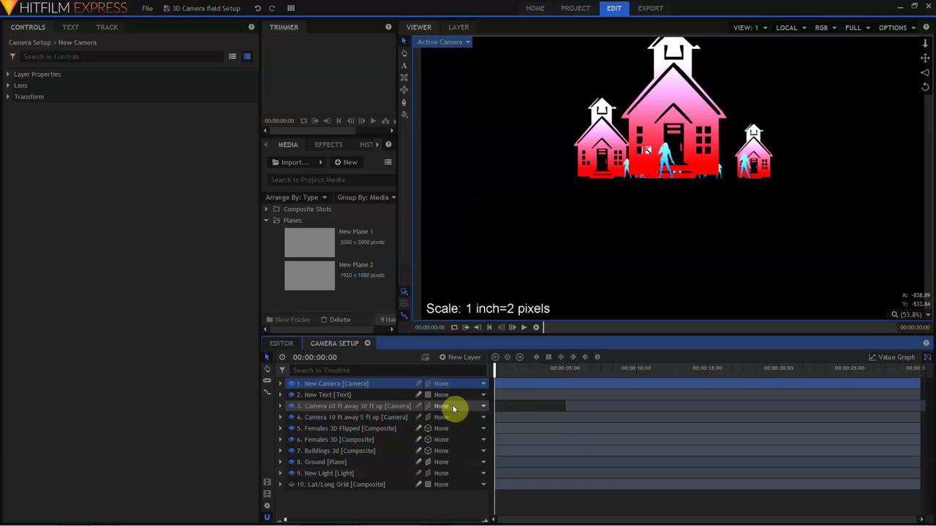
Step: Rename the new camera layer to Default Camera
right_click(325, 384)
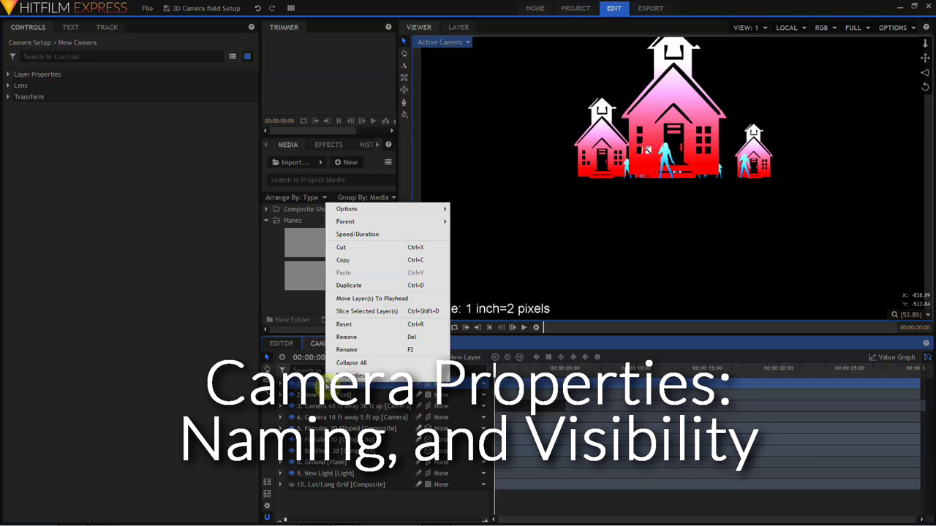
click(340, 352)
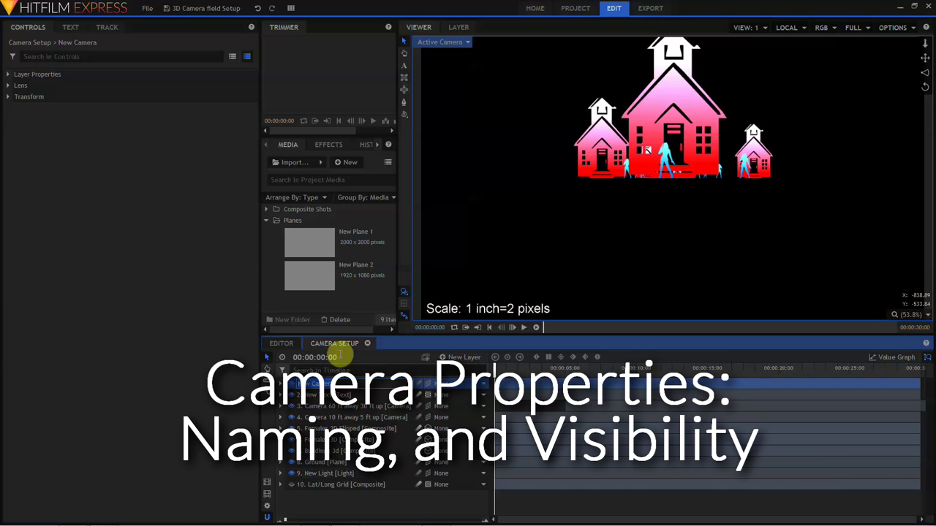
text(Default Cam)
key(Return)
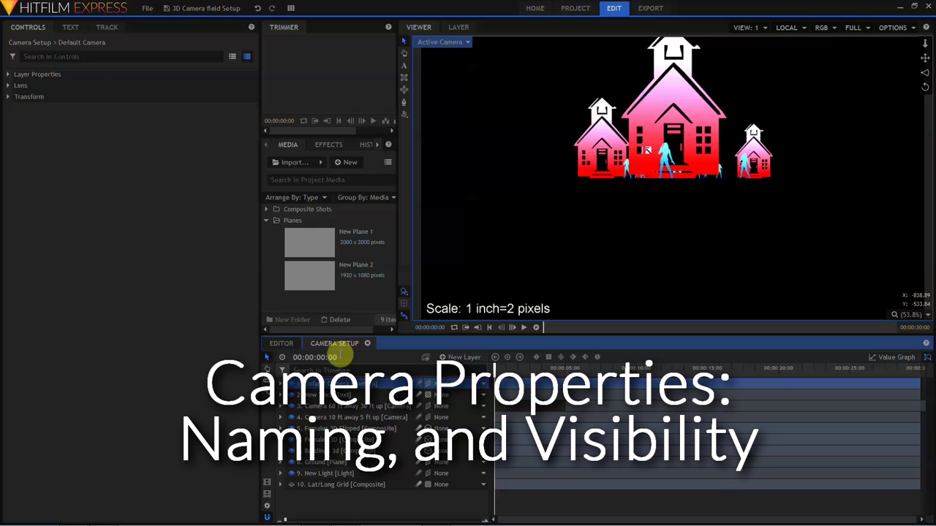
Step: Turn off Default Camera's visibility and hide the 60 ft camera layer
click(9, 74)
click(8, 142)
click(8, 197)
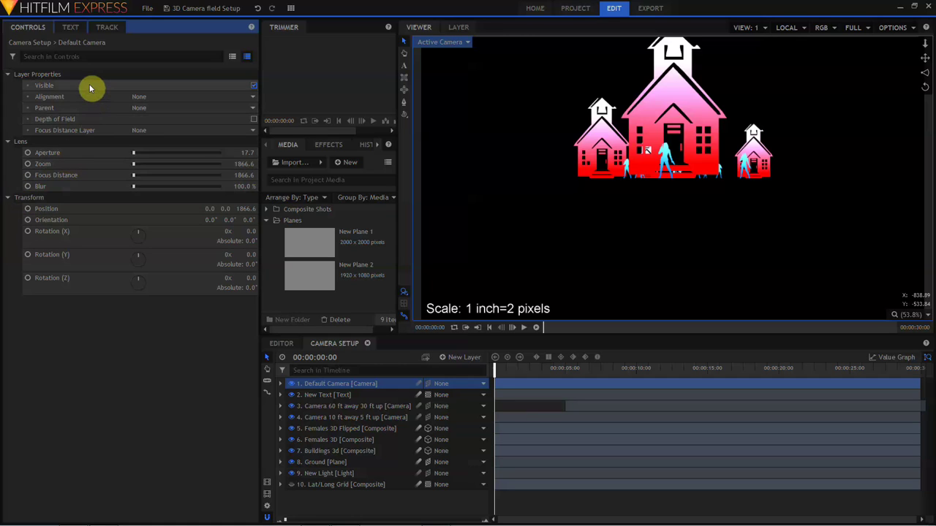
click(254, 87)
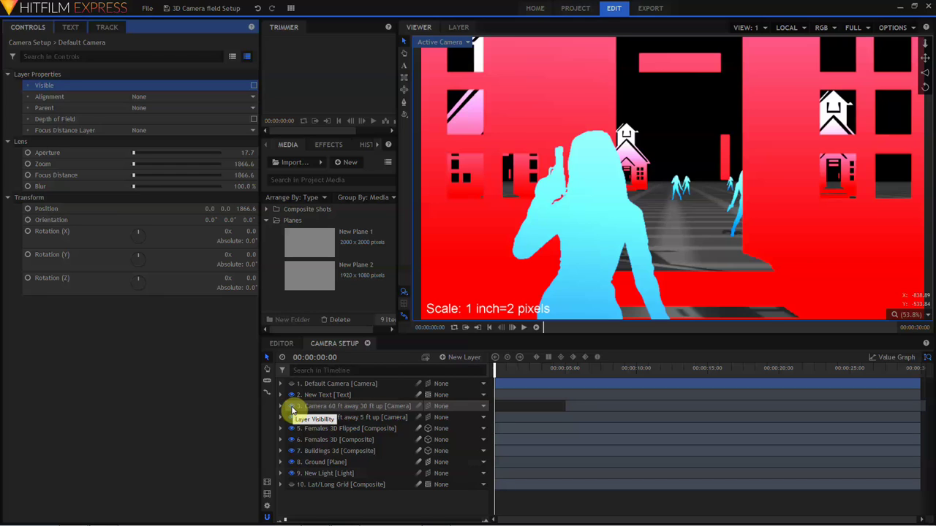
click(292, 411)
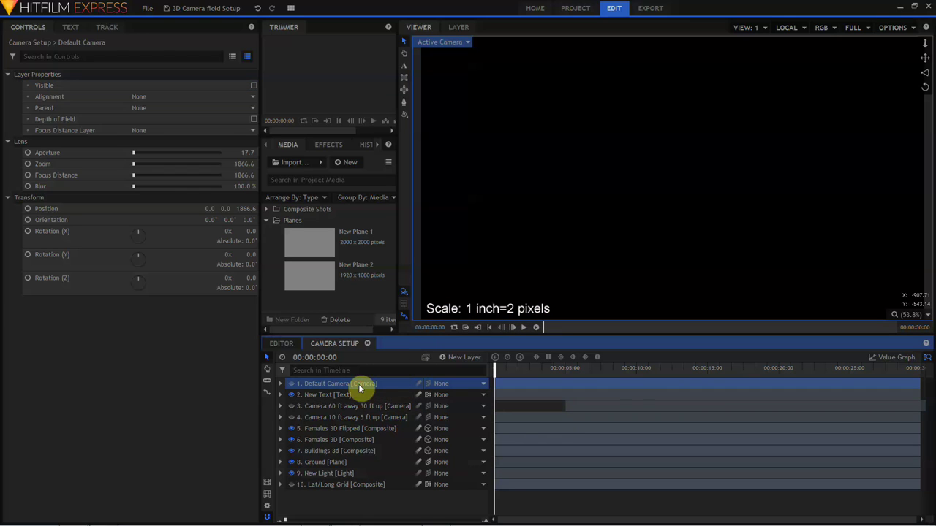
Step: Delete the Default Camera layer and show the 10 ft camera with its transform properties
key(Delete)
click(292, 406)
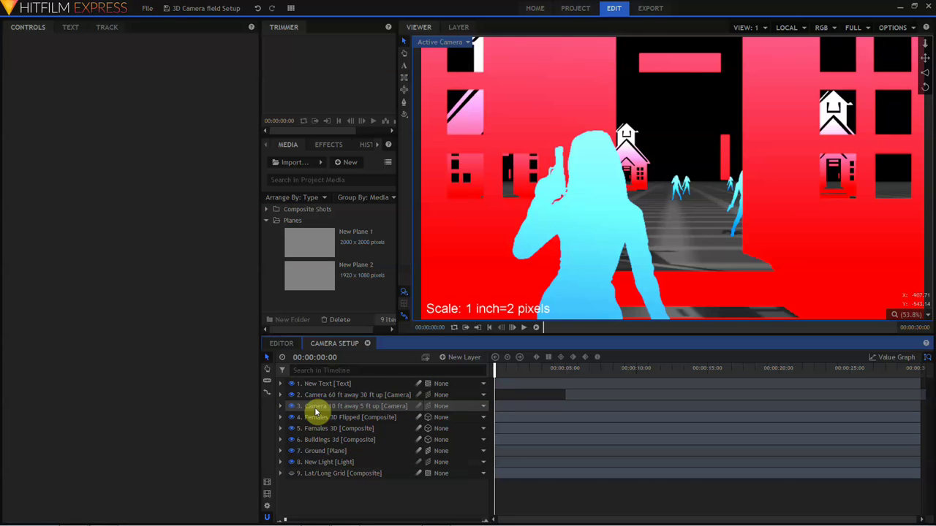
click(316, 408)
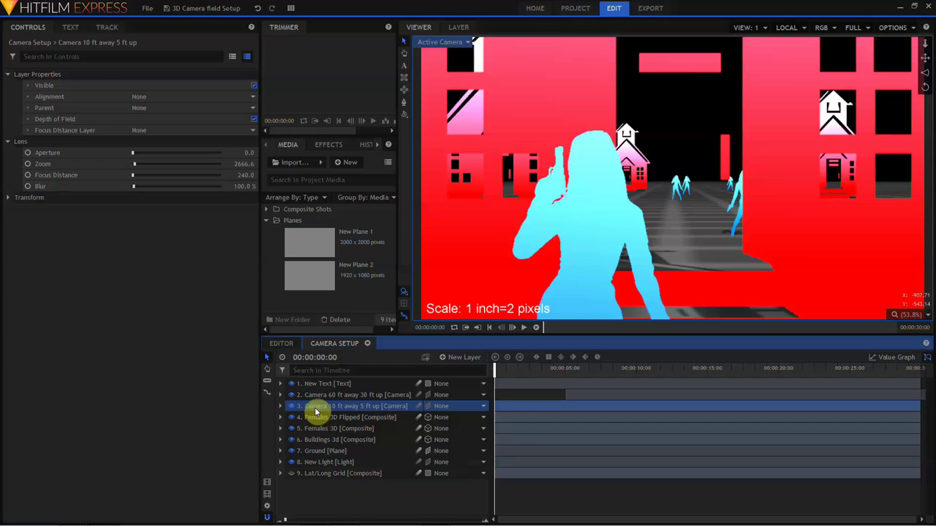
click(8, 198)
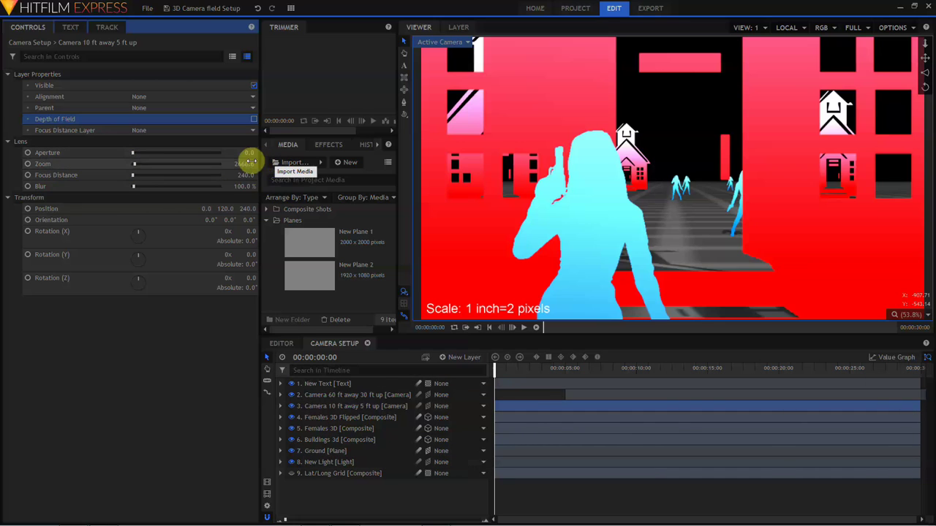
Step: Try a lower Zoom on the 10 ft camera, then set Zoom back to 2666.6
mouse_move(248, 163)
mouse_down()
mouse_move(209, 164)
mouse_move(253, 164)
mouse_move(242, 163)
mouse_up()
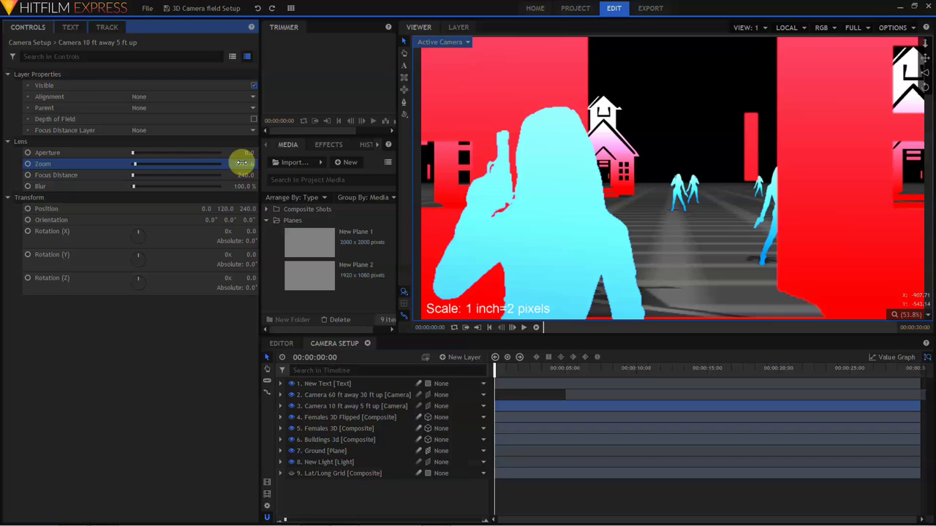
click(242, 164)
key(BackSpace)
key(Return)
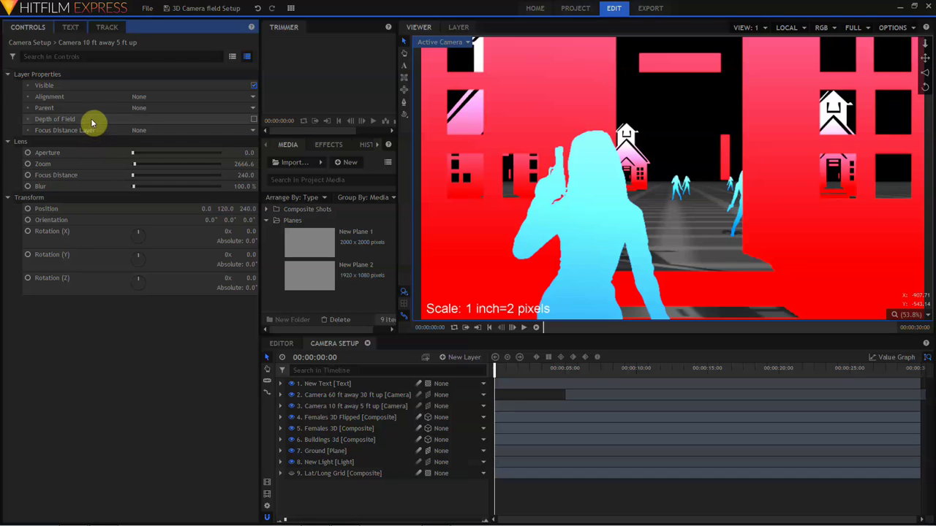
Step: Enable Depth of Field on the 10 ft camera and in the viewer's render options
click(253, 122)
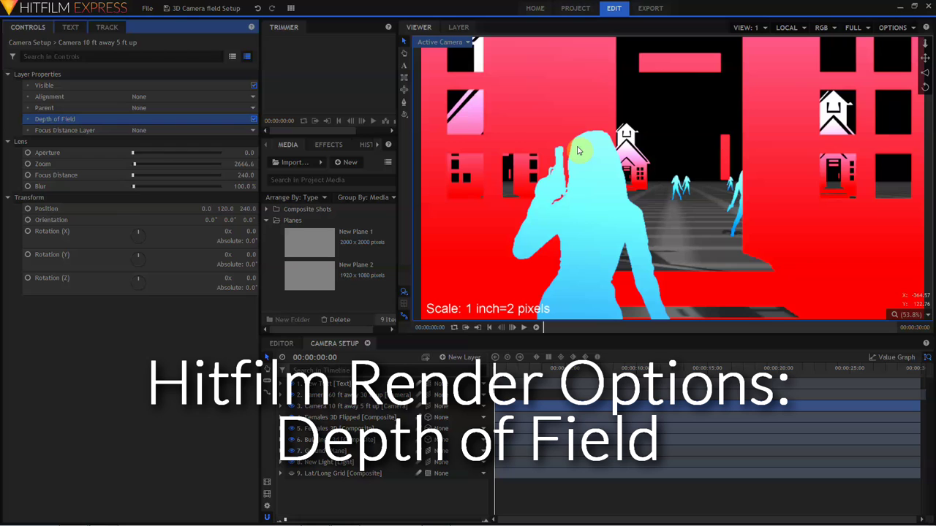
click(404, 296)
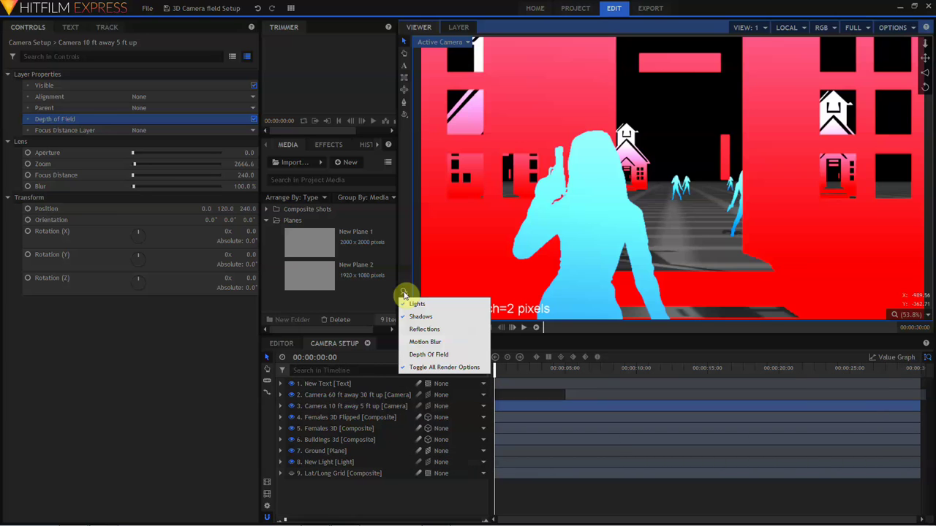
click(406, 355)
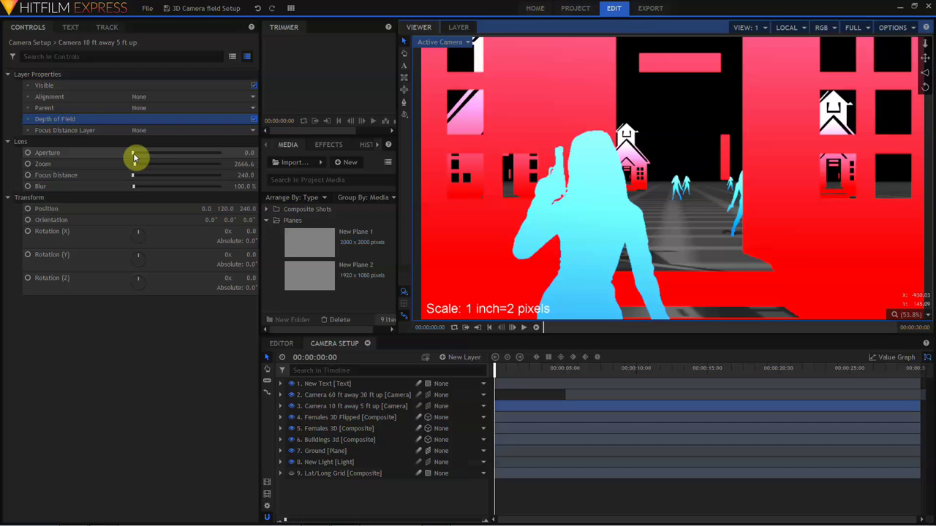
Step: Set the 10 ft camera's Aperture to 128 to blur out-of-focus areas
click(135, 157)
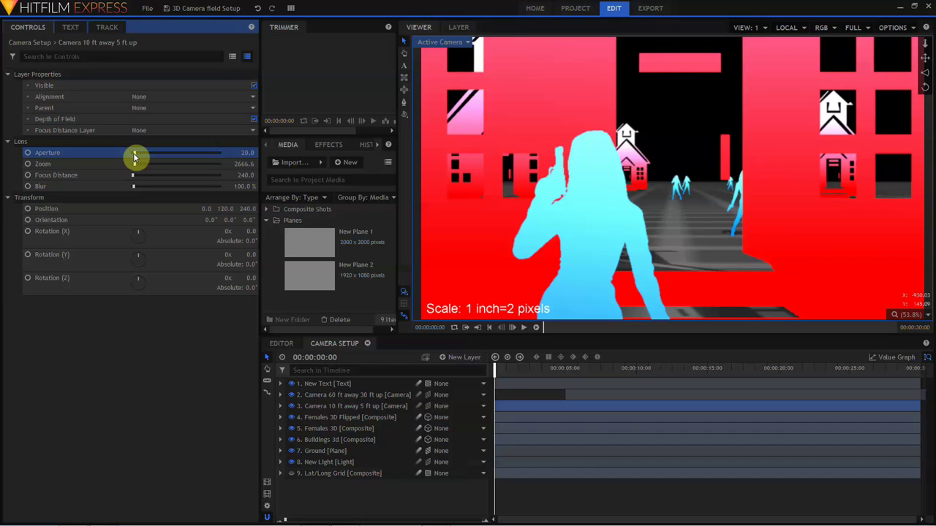
drag(134, 157, 161, 164)
click(240, 153)
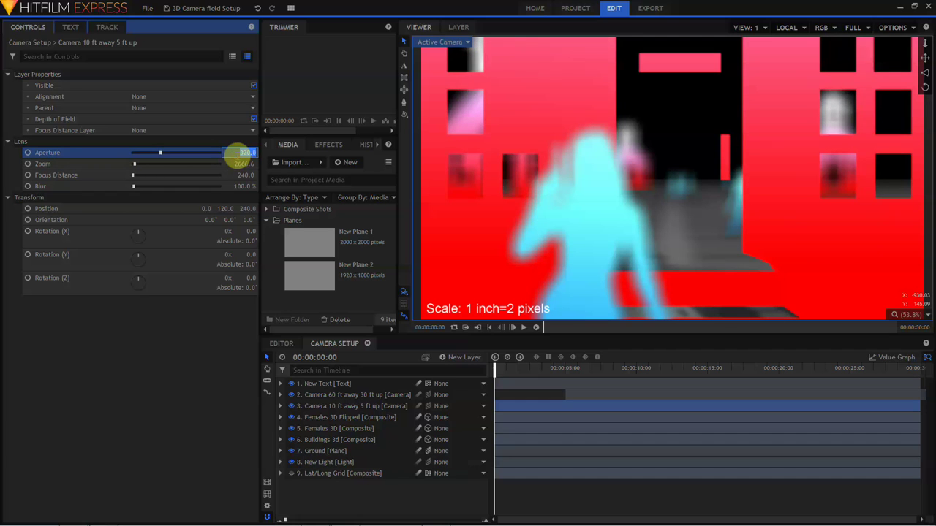
text(28)
key(Return)
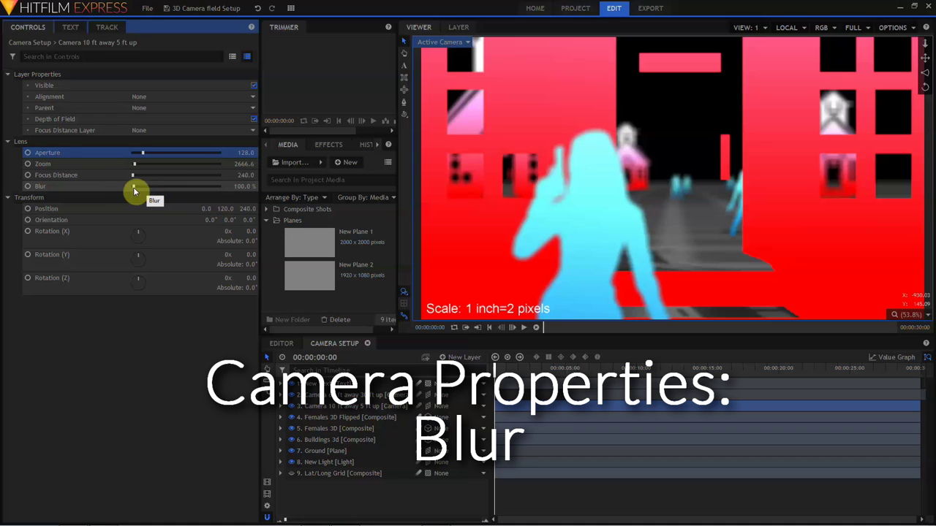
Step: Raise the 10 ft away camera's Lens Blur to 100%, replacing a trial value of 2
drag(135, 190, 144, 192)
scroll(159, 191, up, 1)
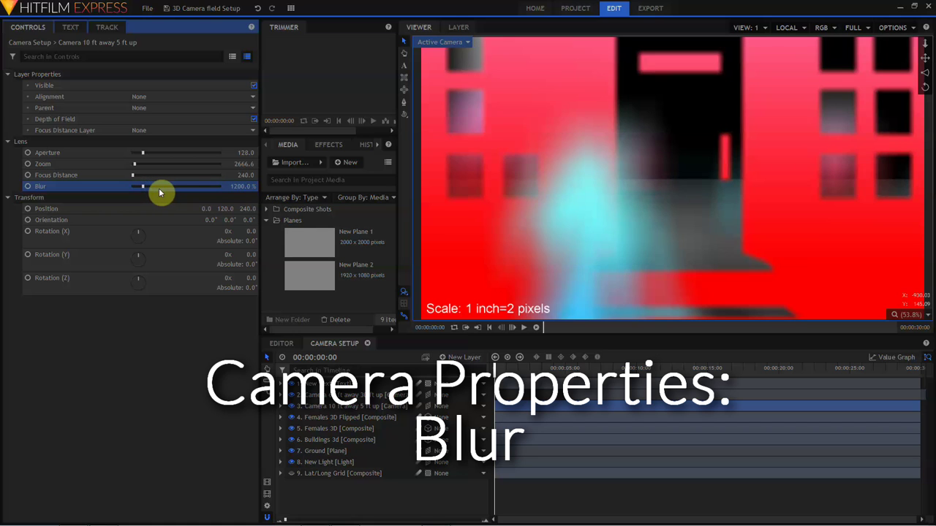
click(159, 188)
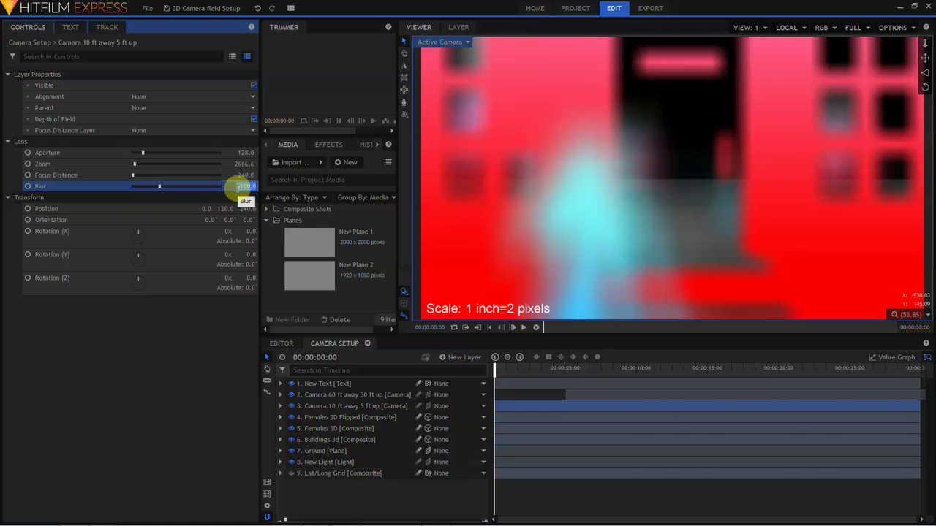
text(2)
key(Return)
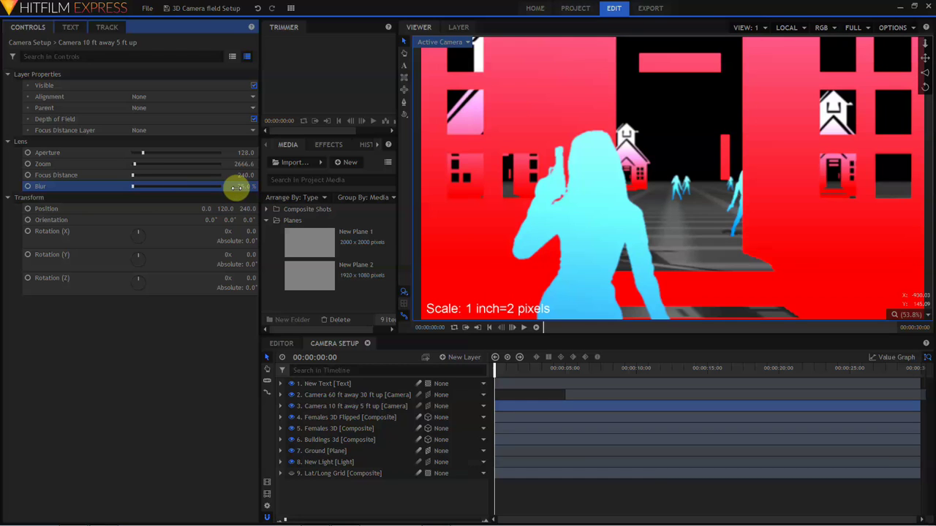
click(237, 187)
key(BackSpace)
text(100)
key(Return)
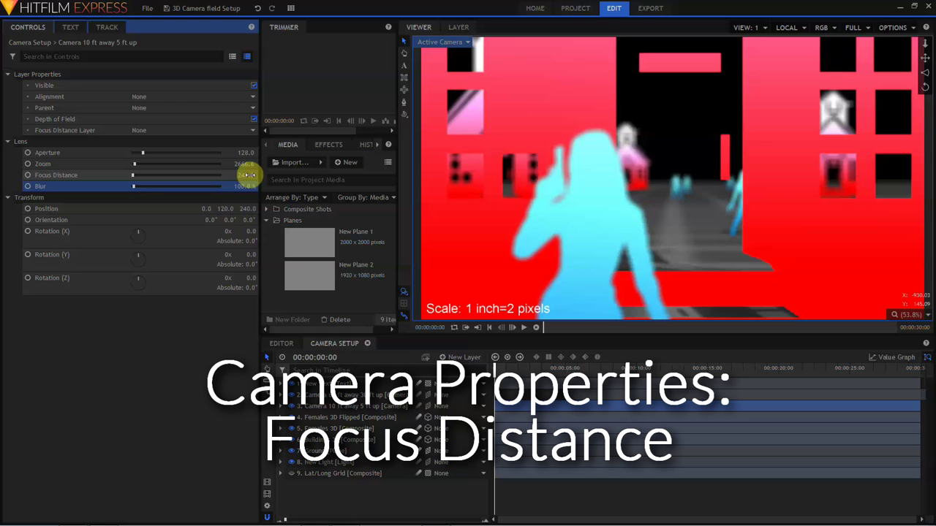
drag(249, 176, 240, 178)
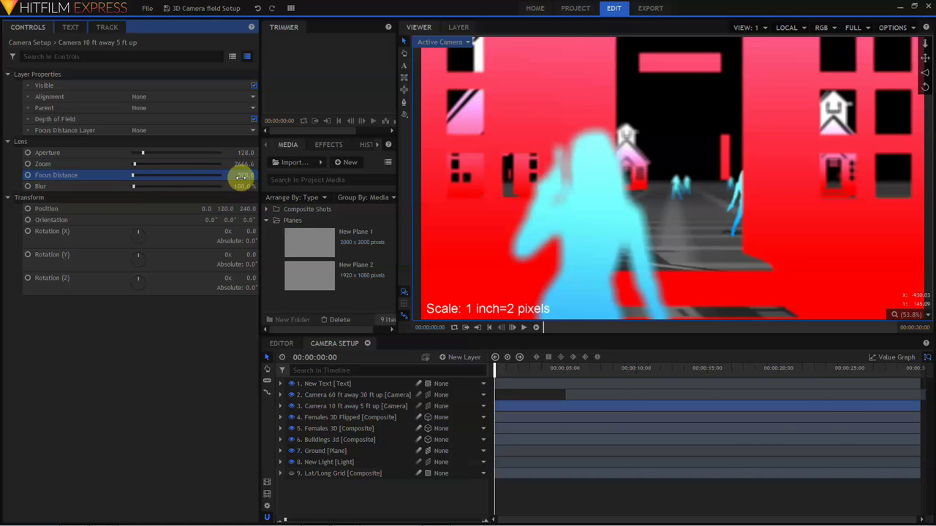
drag(241, 177, 244, 176)
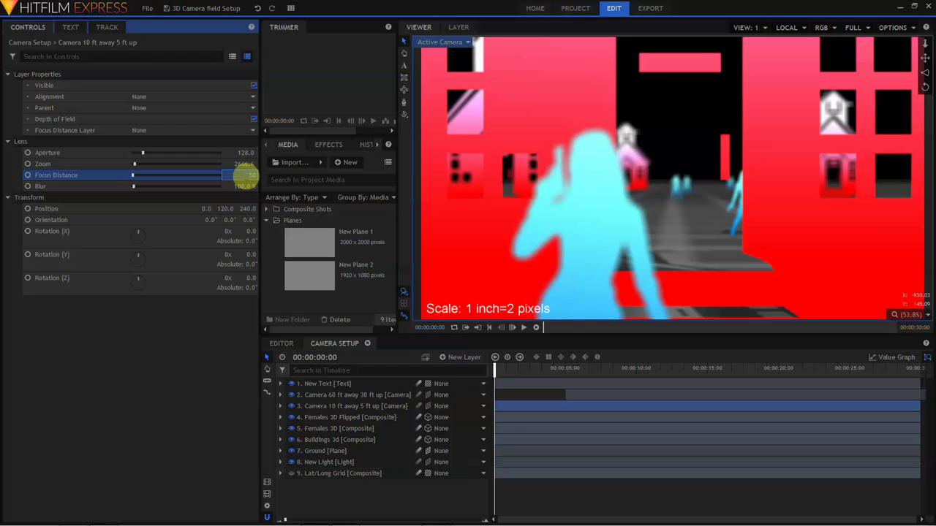
key(Return)
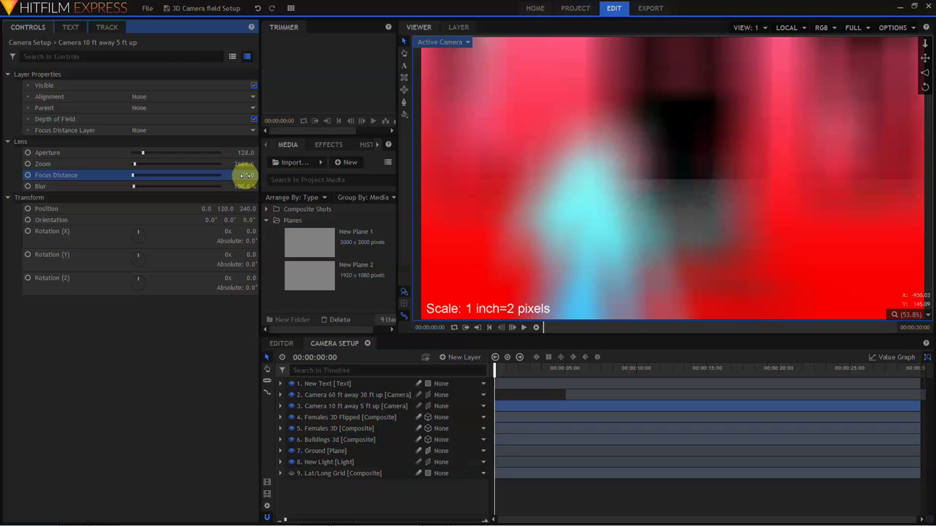
click(246, 175)
text(240)
key(Return)
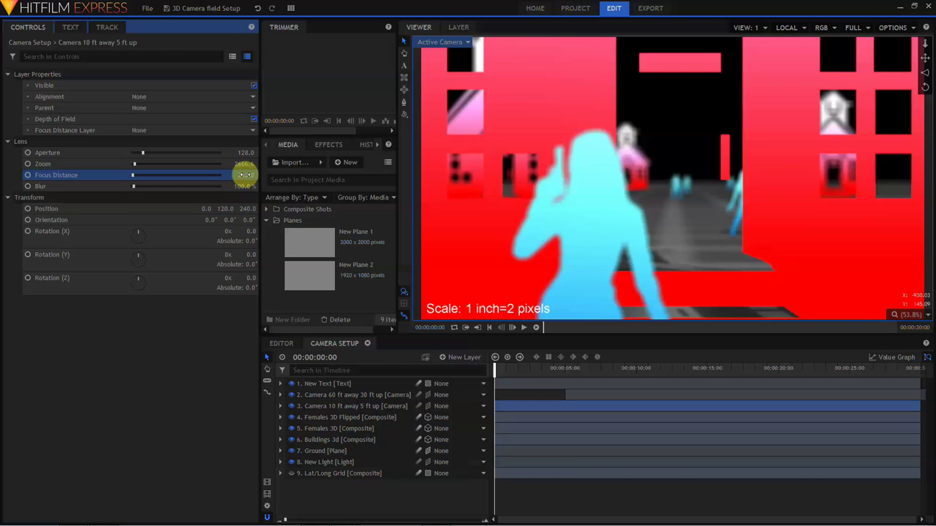
Step: Add a new point layer with parent None and name it 'Fcous Point'
click(111, 133)
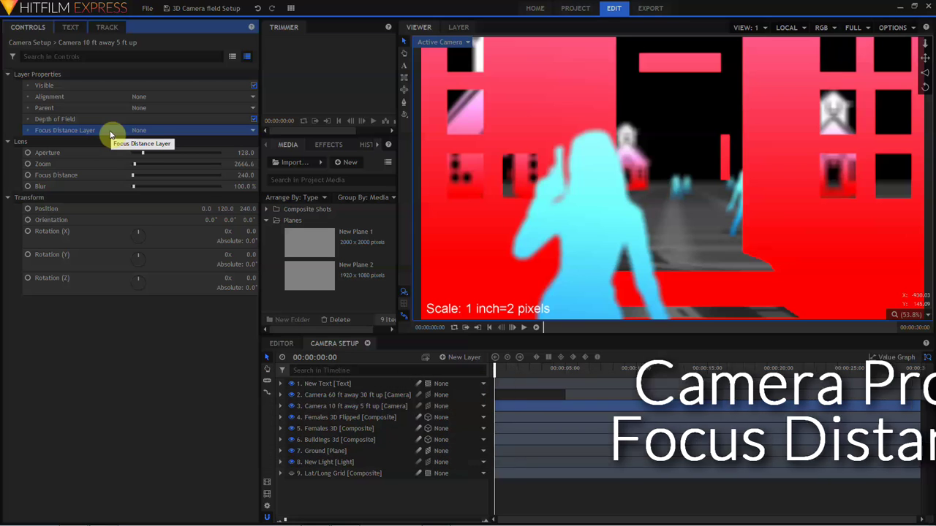
click(444, 358)
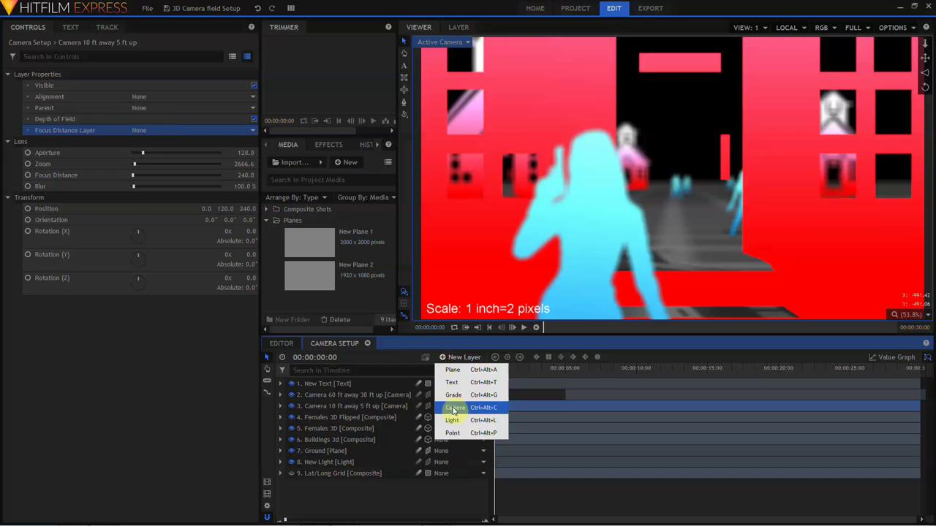
click(451, 432)
click(431, 383)
click(439, 403)
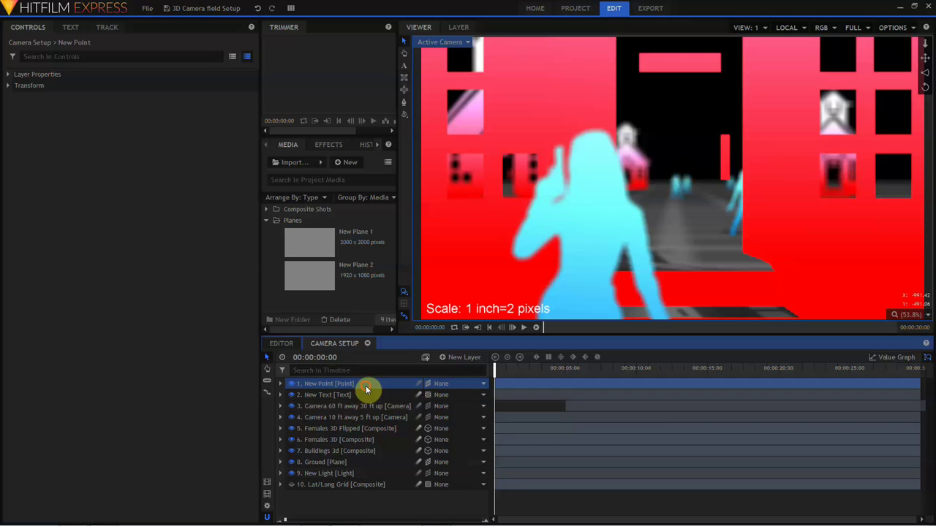
double_click(366, 386)
text(Fcous Point)
key(Return)
Step: Set the 10 ft away camera's Focus Distance Layer to Fcous Point
click(339, 419)
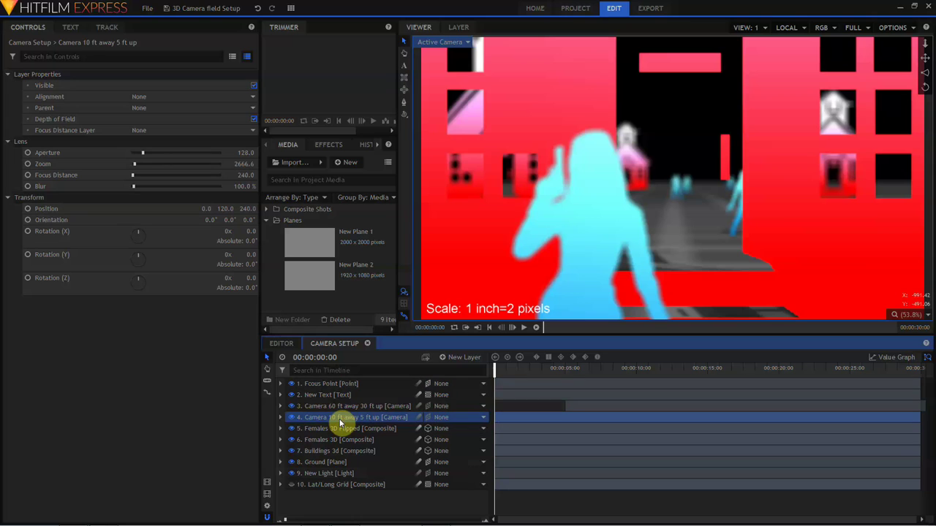
click(149, 131)
click(164, 152)
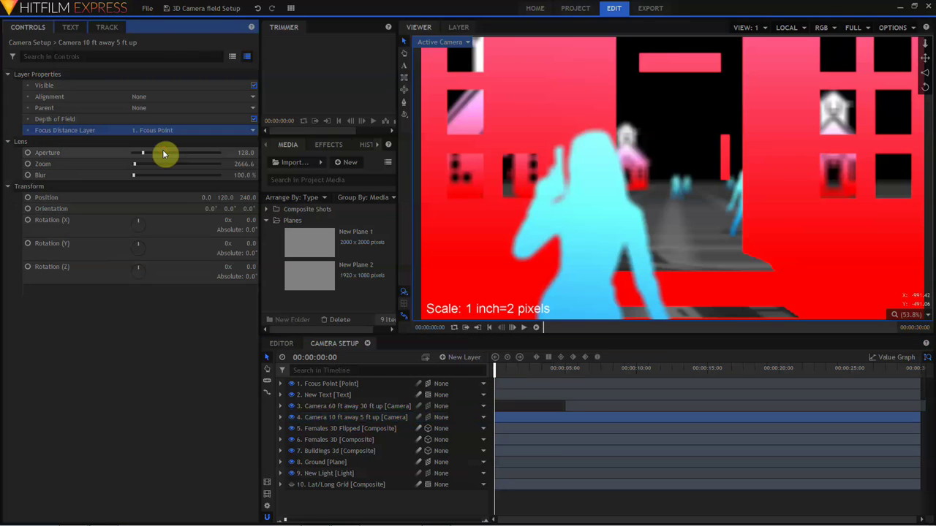
Step: Hide the Buildings 3d layer and move the Focus Point to Y 42.3, Z -10000
click(325, 386)
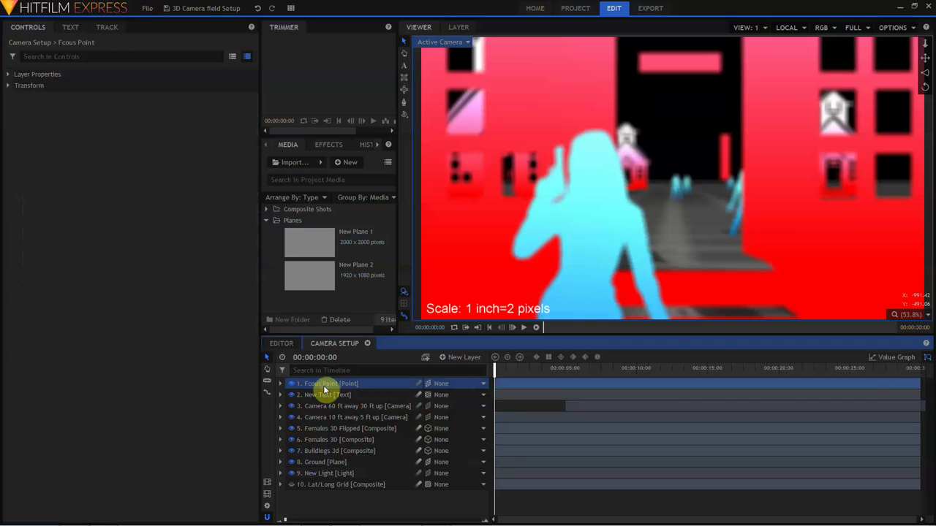
click(8, 85)
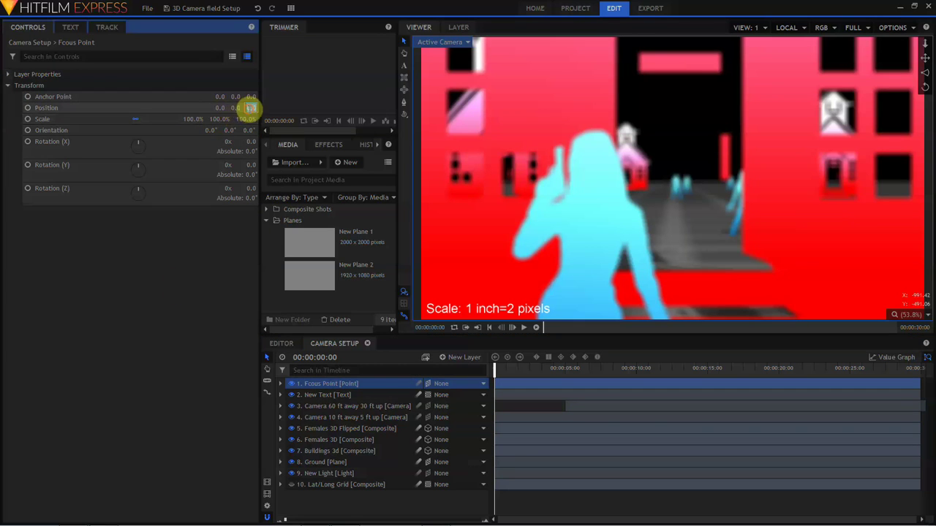
drag(251, 107, 248, 108)
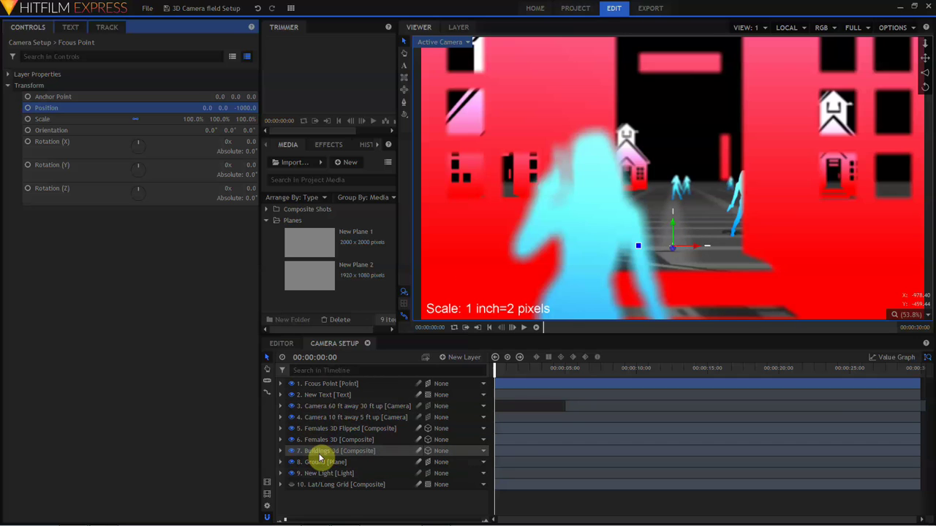
click(291, 450)
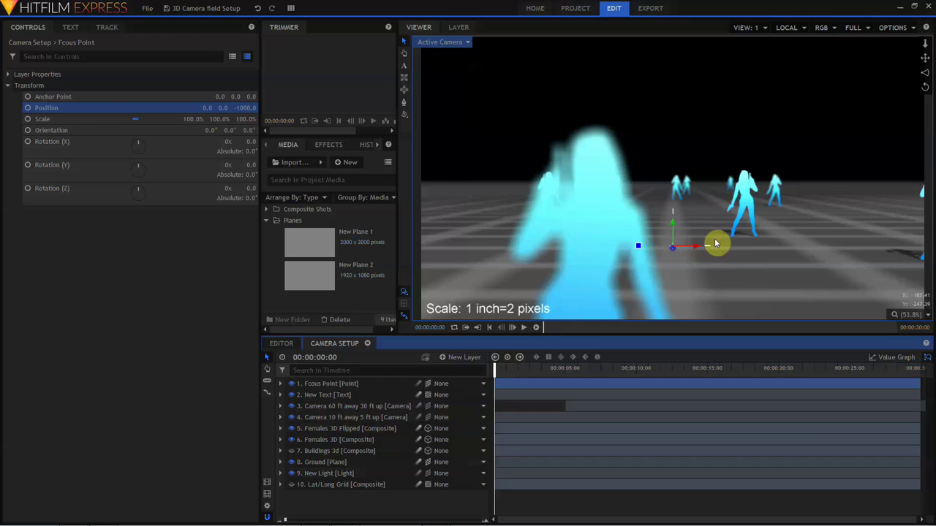
mouse_move(678, 229)
mouse_down()
mouse_move(678, 205)
mouse_move(618, 219)
mouse_move(670, 216)
mouse_up()
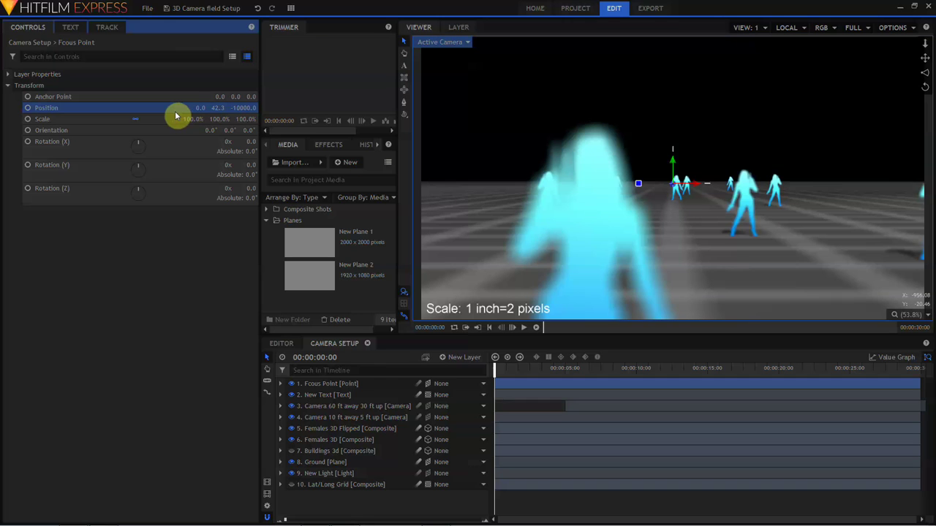
drag(241, 108, 265, 119)
Step: Keyframe the Focus Point's Position, then at time 400 set its Z to 0
click(27, 109)
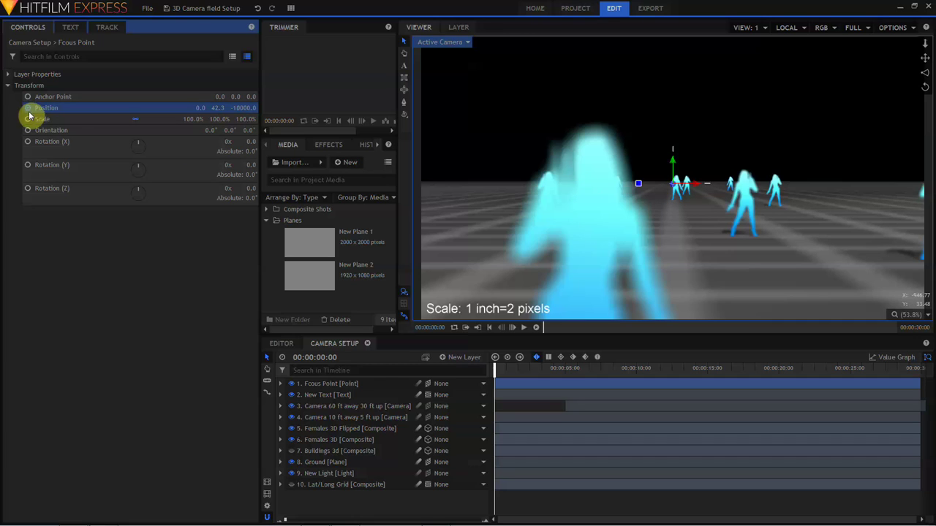
click(314, 357)
text(400)
key(Return)
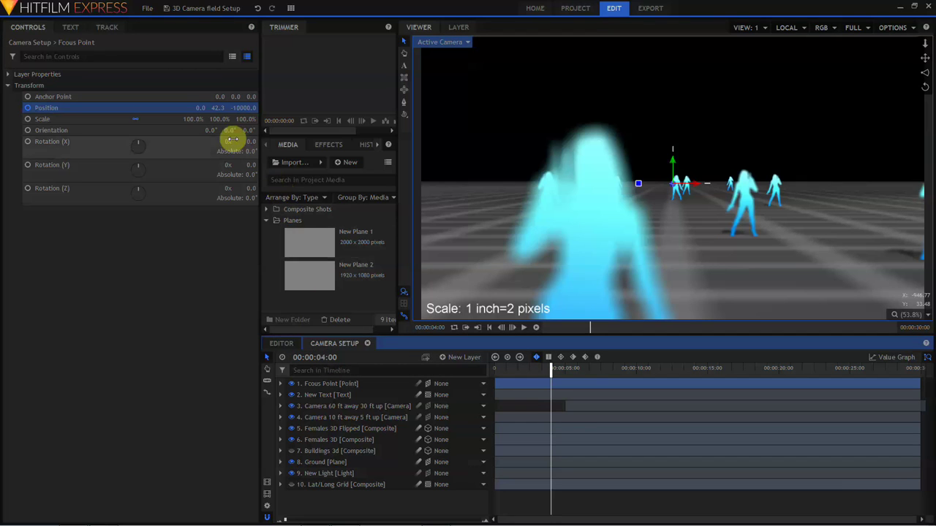
click(240, 108)
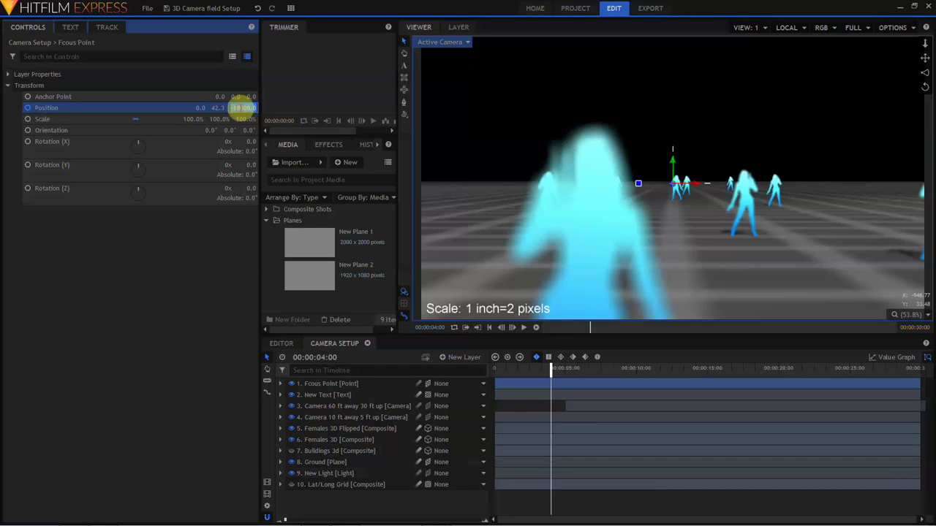
text(0)
key(Return)
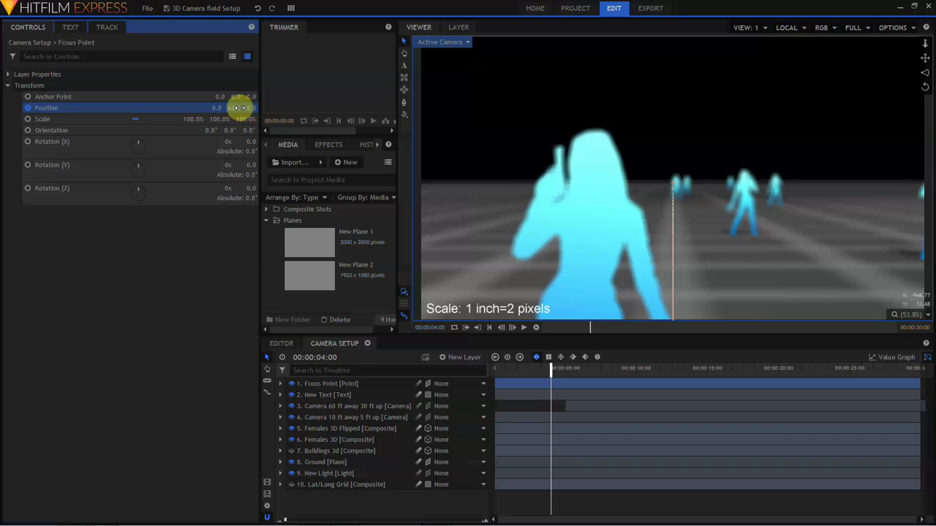
Step: Play back the focus pull, then select the 10 ft away camera layer
click(556, 370)
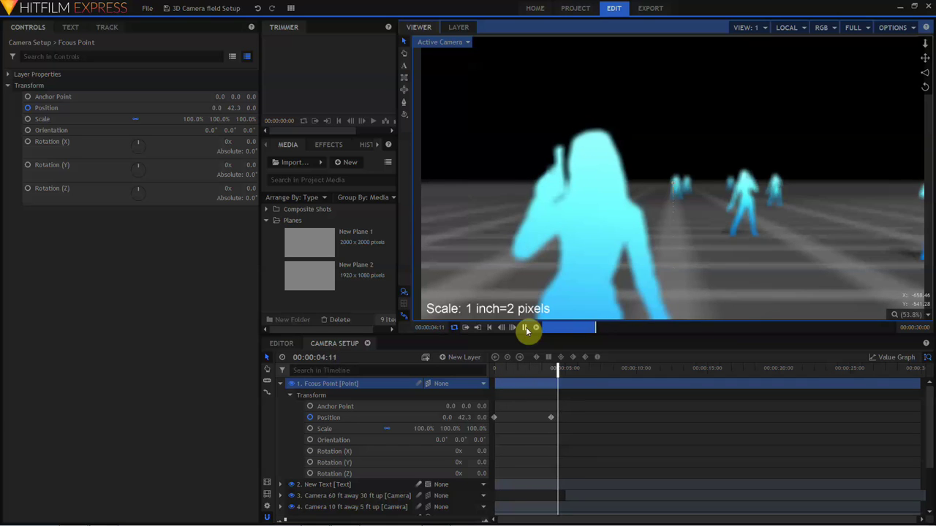
click(526, 329)
click(356, 507)
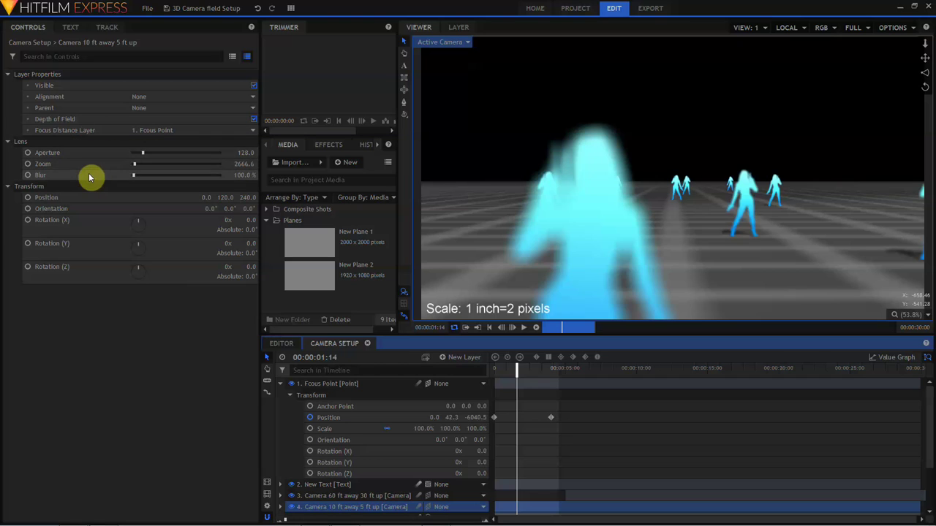
Step: Set the 10 ft camera's Focus Distance Layer to None and turn off Depth of Field
click(149, 131)
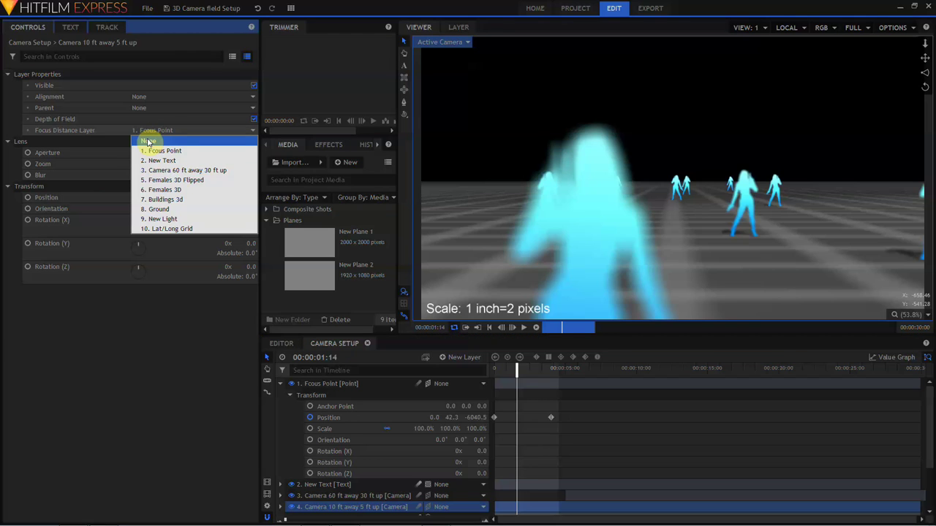
click(148, 141)
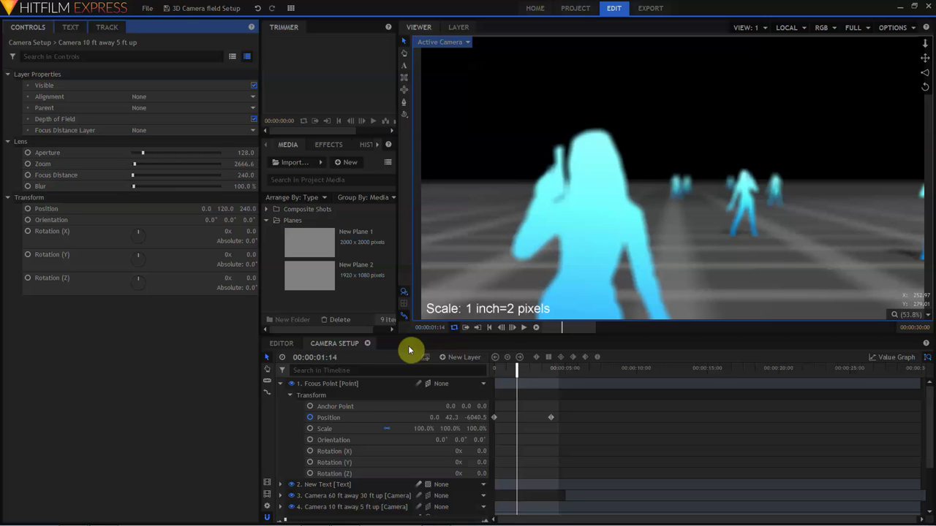
click(254, 118)
click(280, 383)
click(280, 417)
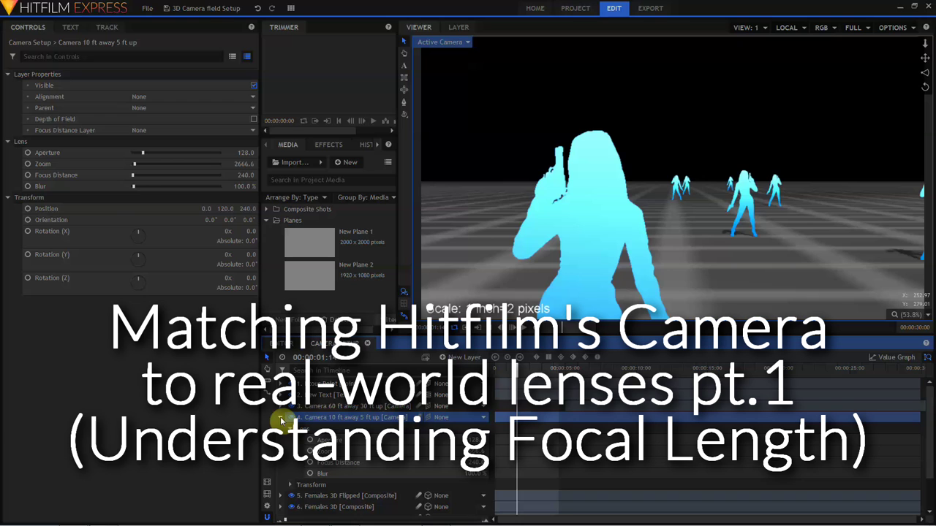
scroll(280, 416, down, 3)
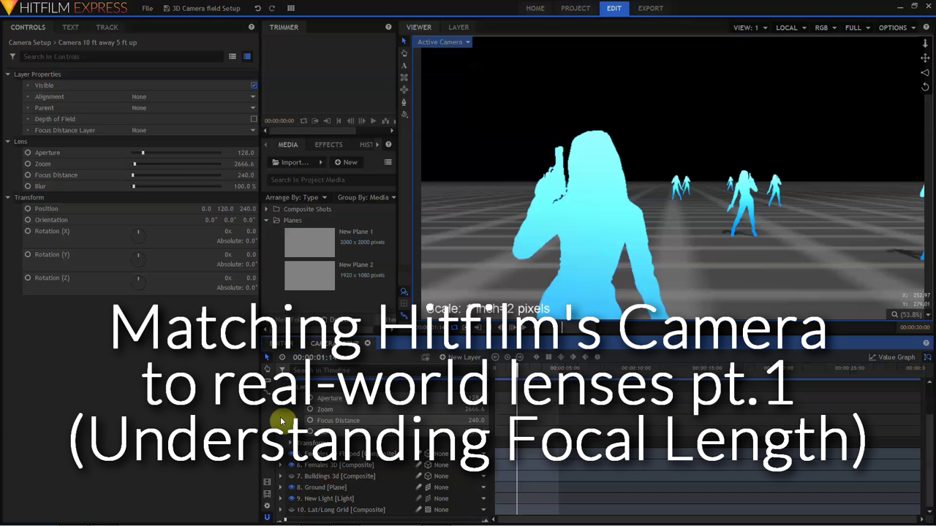
Step: Turn on visibility of the Lat/Long Grid layer in the timeline
click(291, 511)
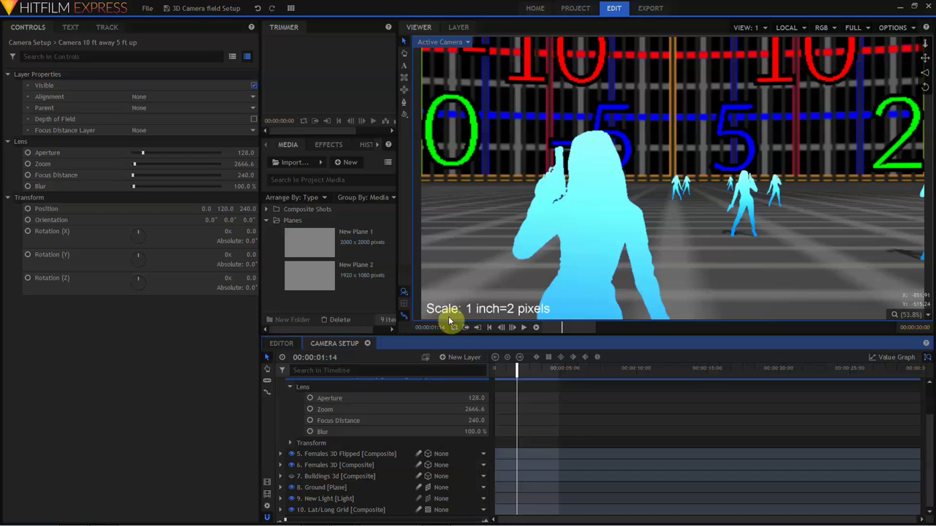
Step: Add a default camera layer and reveal its lens settings
click(442, 358)
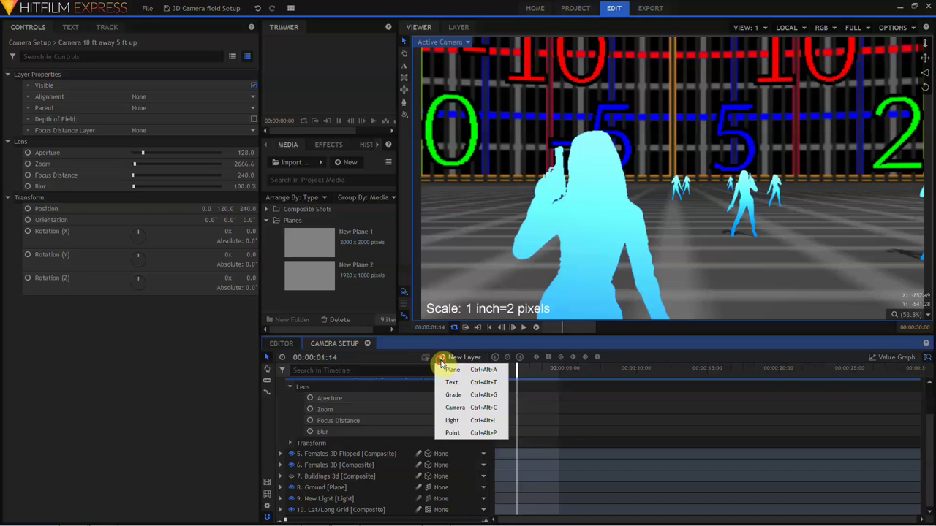
click(455, 408)
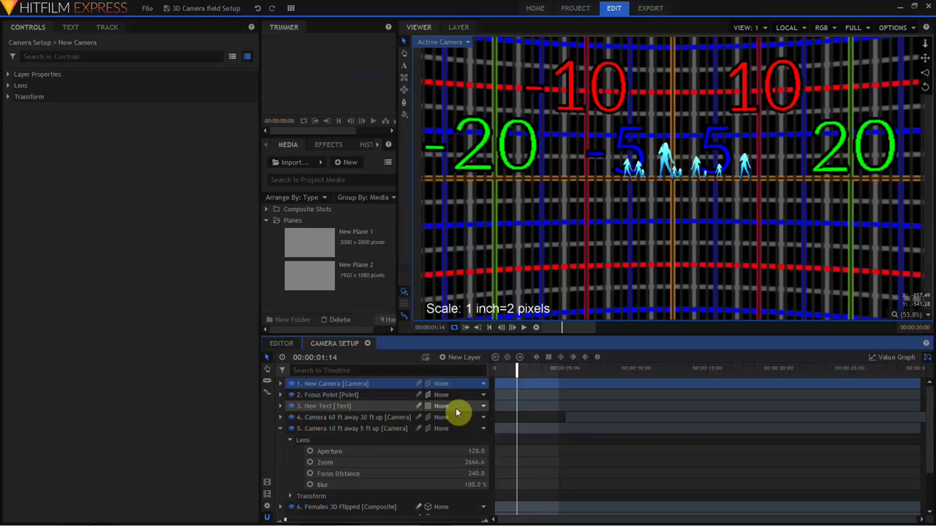
click(8, 85)
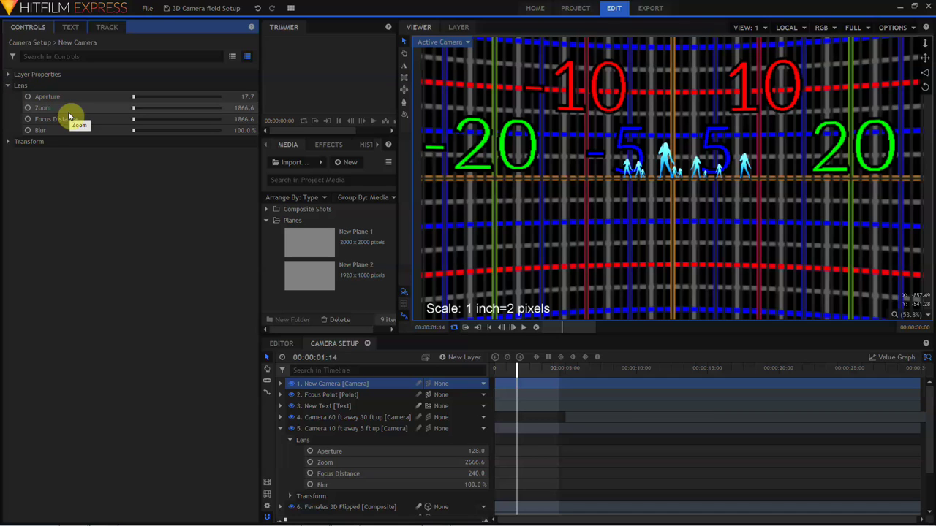
Step: Resize the Camera Setup composite to 1280×720, then add a second default camera
click(267, 507)
double_click(459, 200)
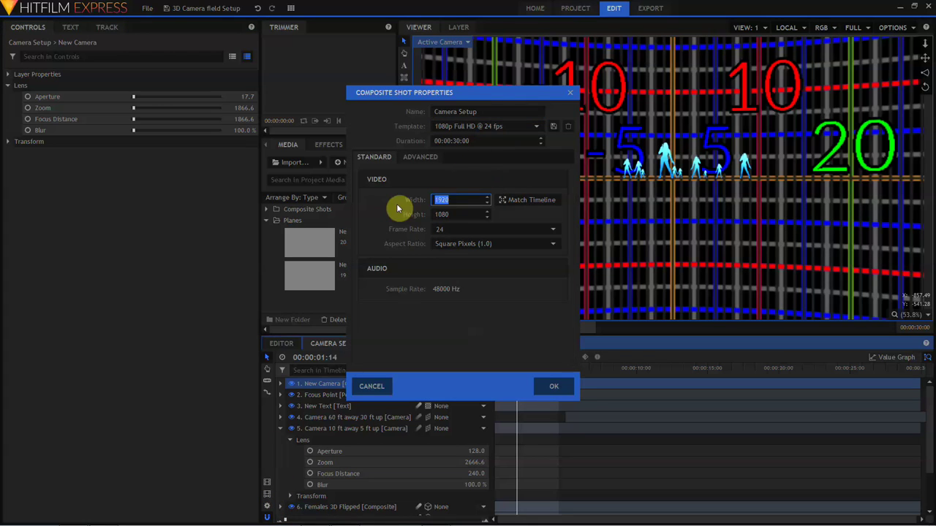
text(1280)
key(Tab)
text(720)
key(Return)
click(460, 357)
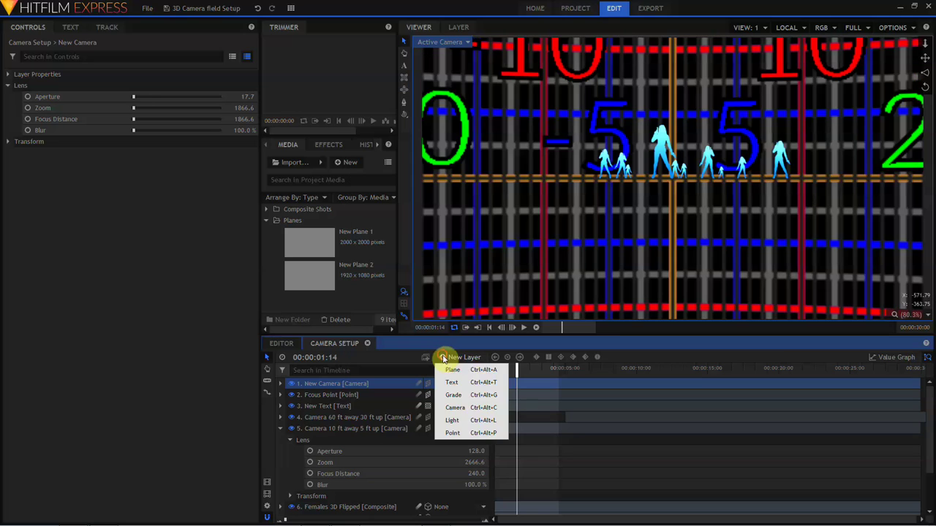
click(455, 408)
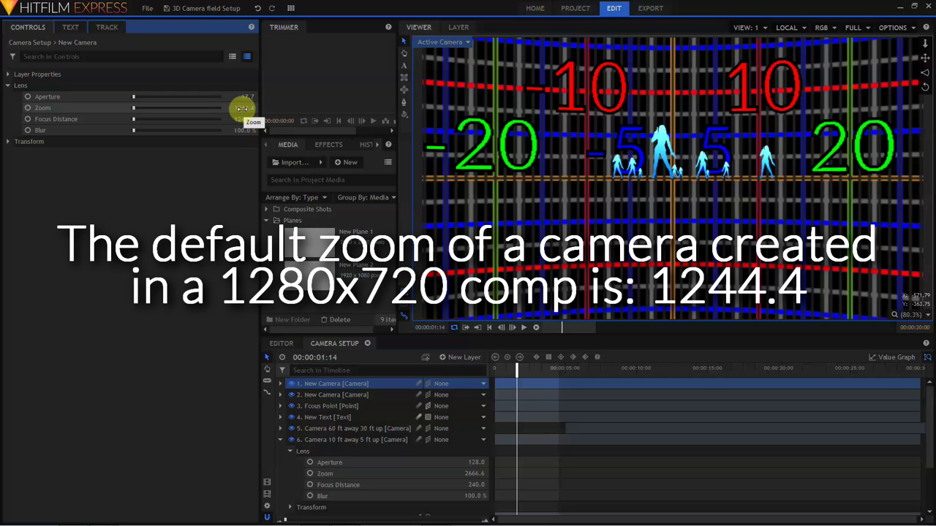
Step: Select layer 2 New Camera to show its default Zoom of 1866.6
click(310, 395)
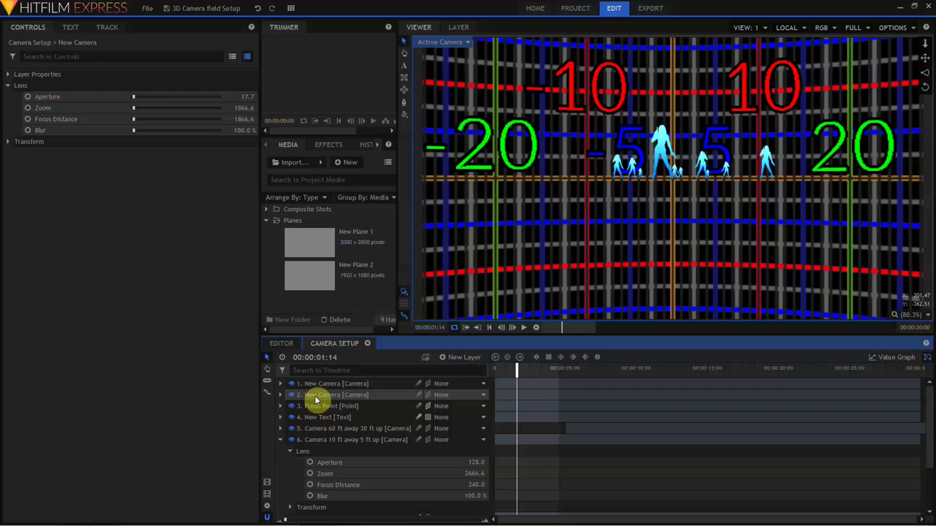
click(153, 350)
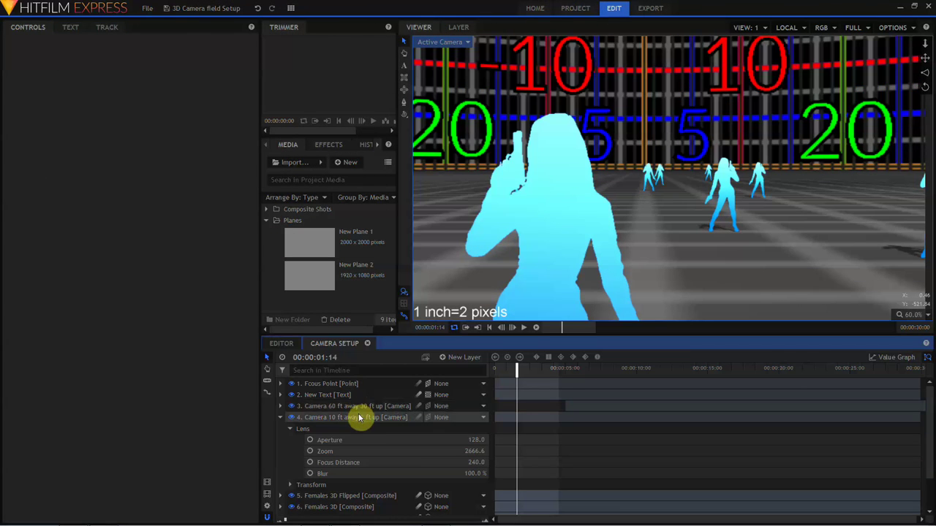
Step: Expand the Camera 10 ft away 5 ft up layer to view its Zoom 2666.6 lens values
click(359, 419)
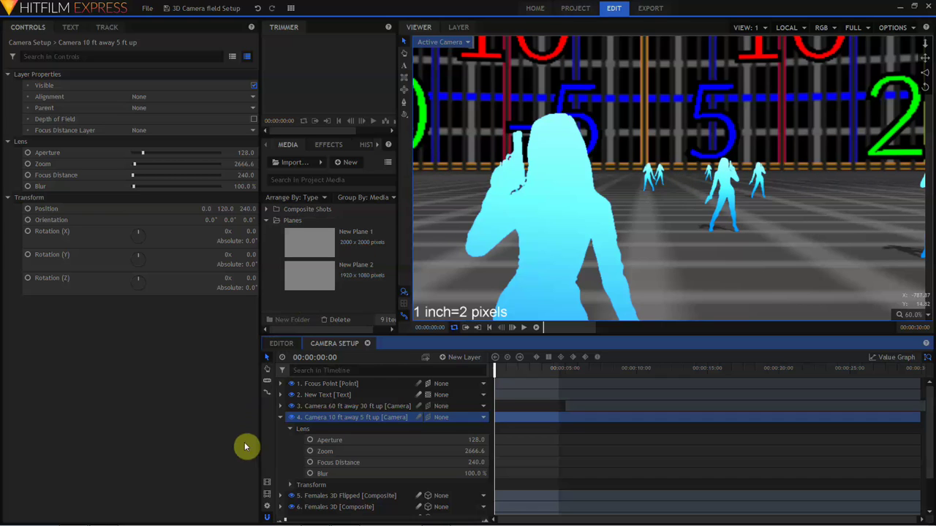
Step: Switch to Firefox's Nikonians FOV table showing 50mm at 39.6° × 27.0°
click(103, 517)
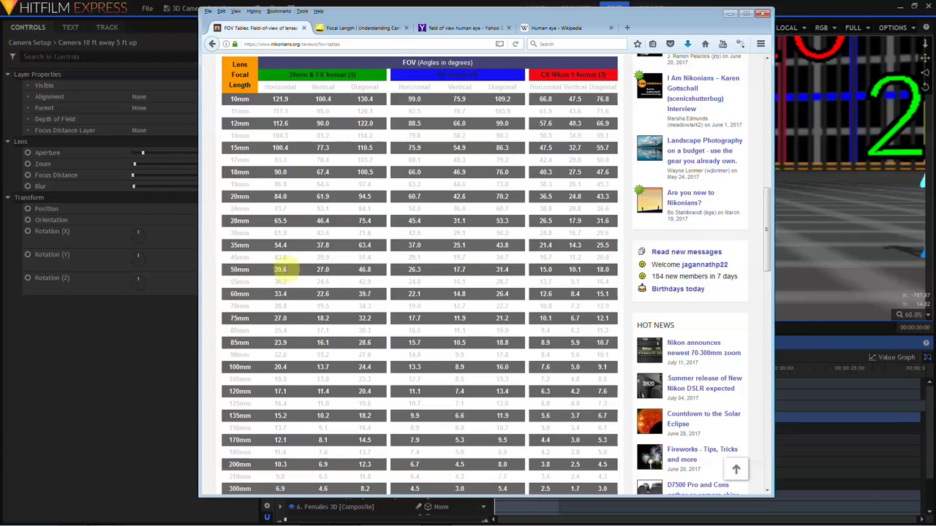
Step: Bring HitFilm back and select the 10 ft camera's Zoom value of 2666.6
click(110, 168)
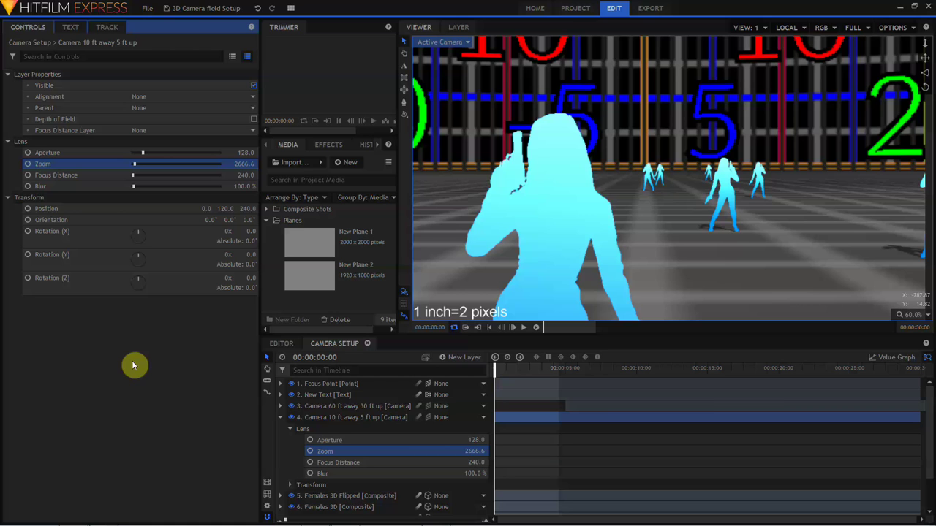
key(alt+Tab)
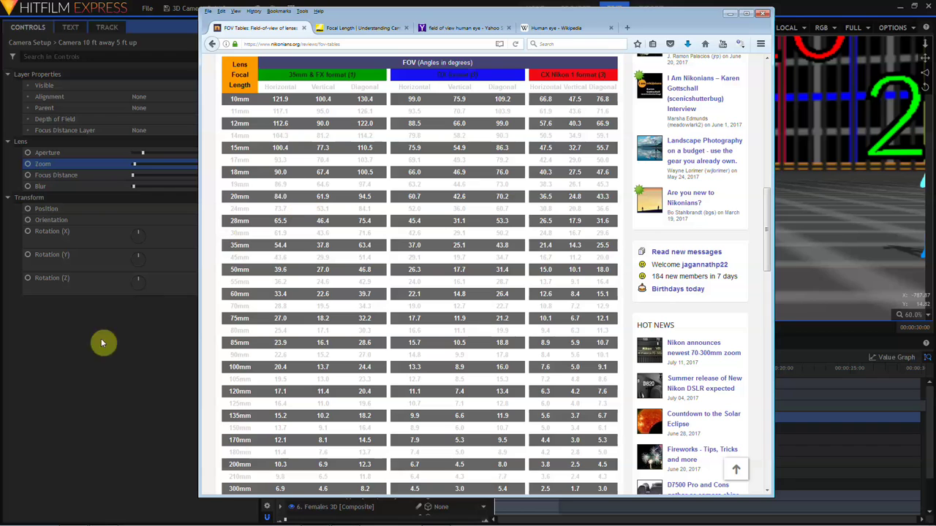
click(69, 440)
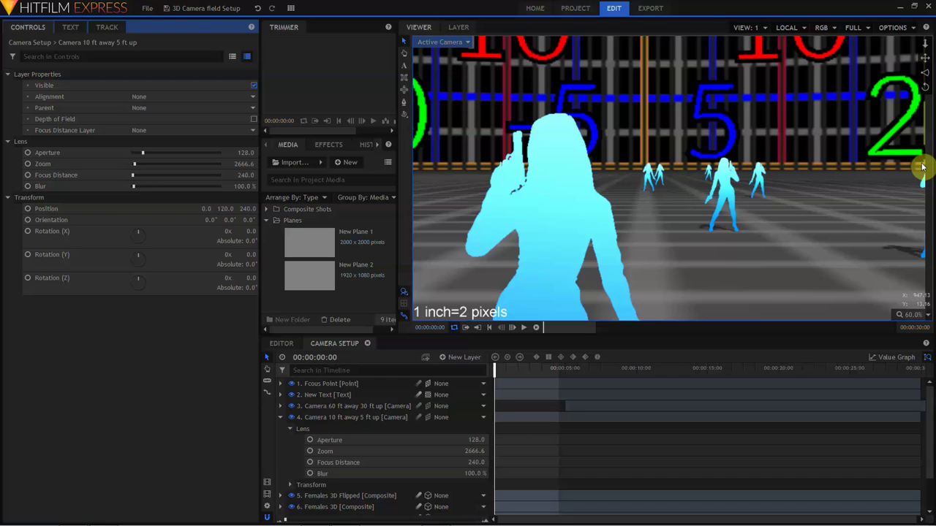
Step: Try camera Zoom values of 1300 and then 1350 to compare the framing
click(214, 168)
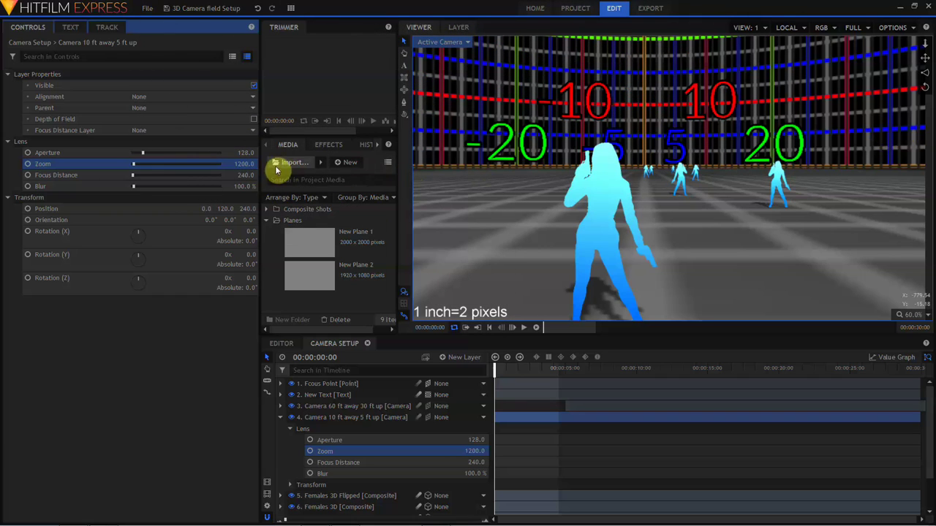
click(241, 165)
key(BackSpace)
text(1300)
key(Return)
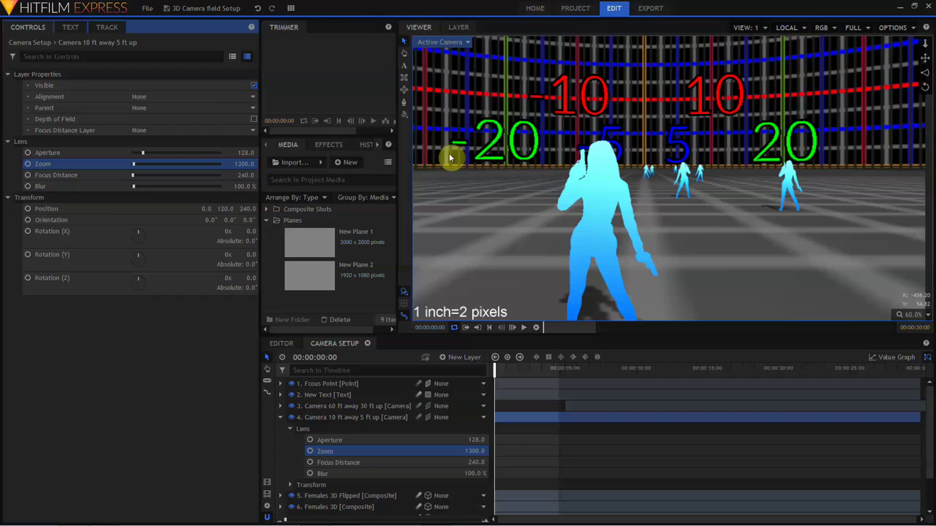
click(245, 164)
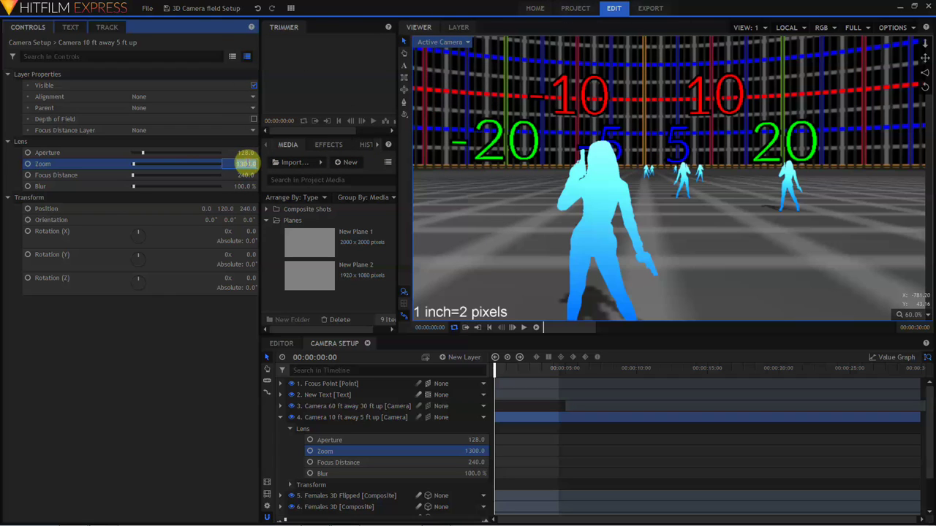
key(BackSpace)
text(1350)
key(Return)
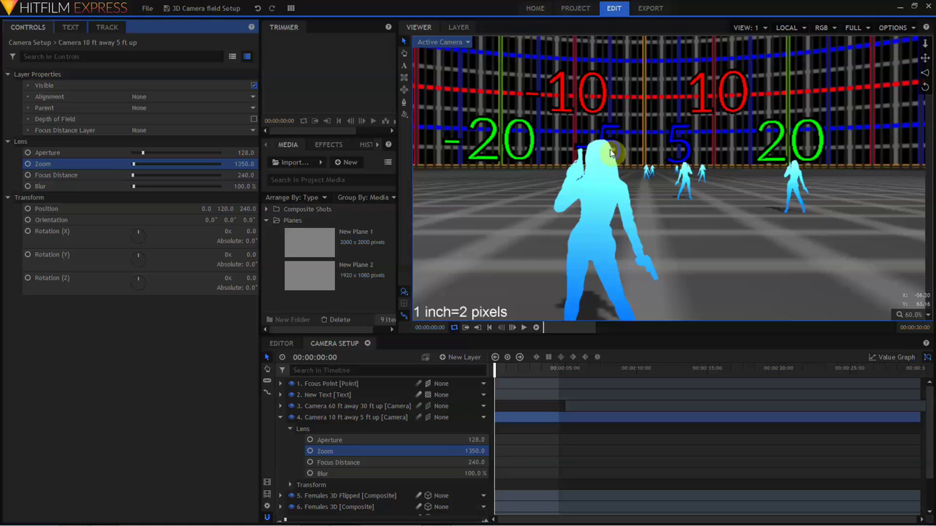
Step: Set the camera Zoom to 1330, then scrub it down to 1320
click(245, 164)
text(1330)
key(Return)
click(909, 317)
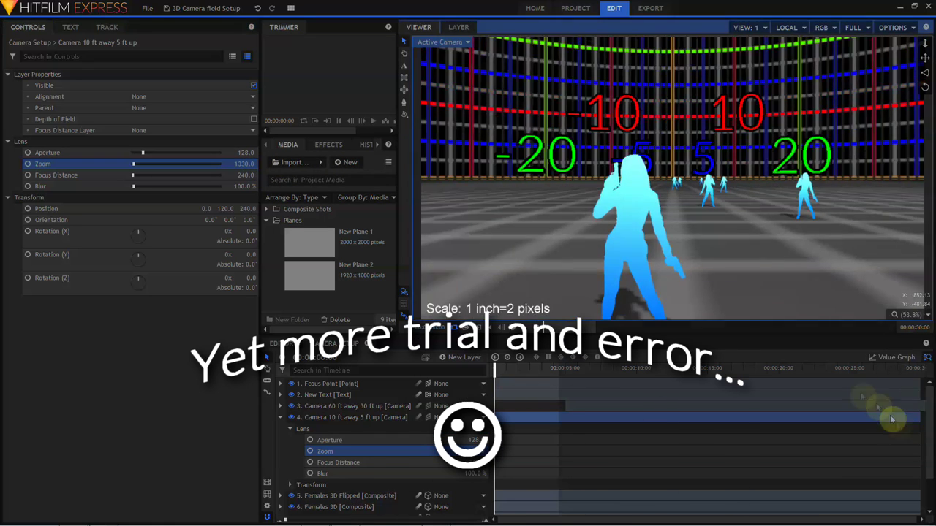
drag(224, 156, 245, 164)
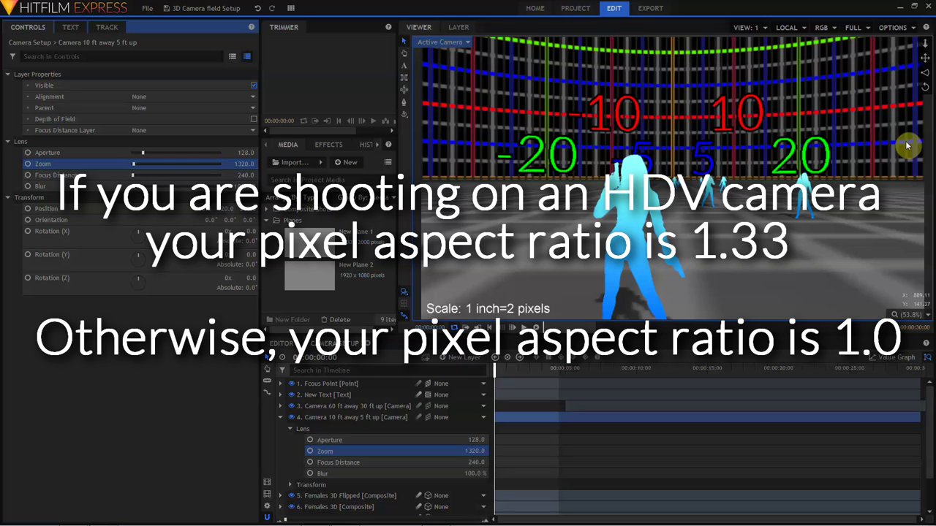
Step: Open Windows Calculator from the taskbar
click(436, 518)
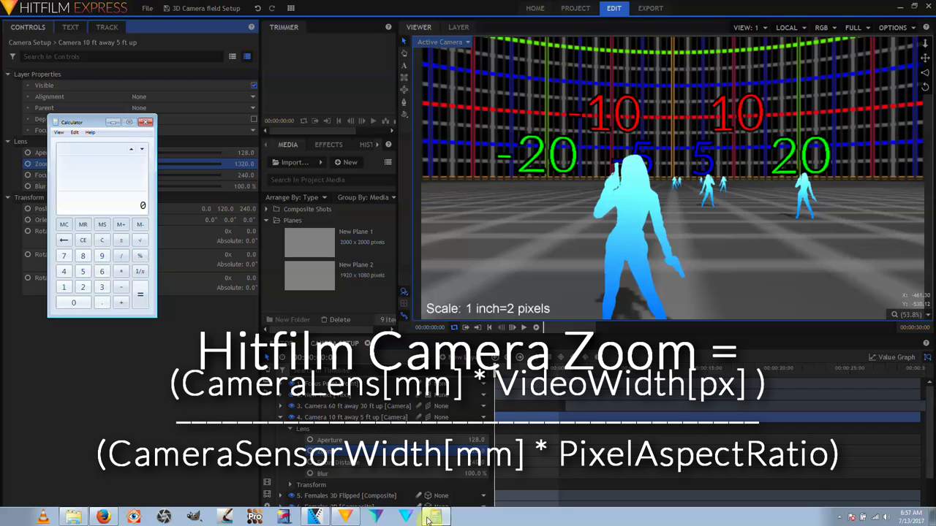
Step: Compute 70 × 1920 ÷ 36 in Calculator, giving a zoom of 3733.33
click(64, 257)
click(74, 307)
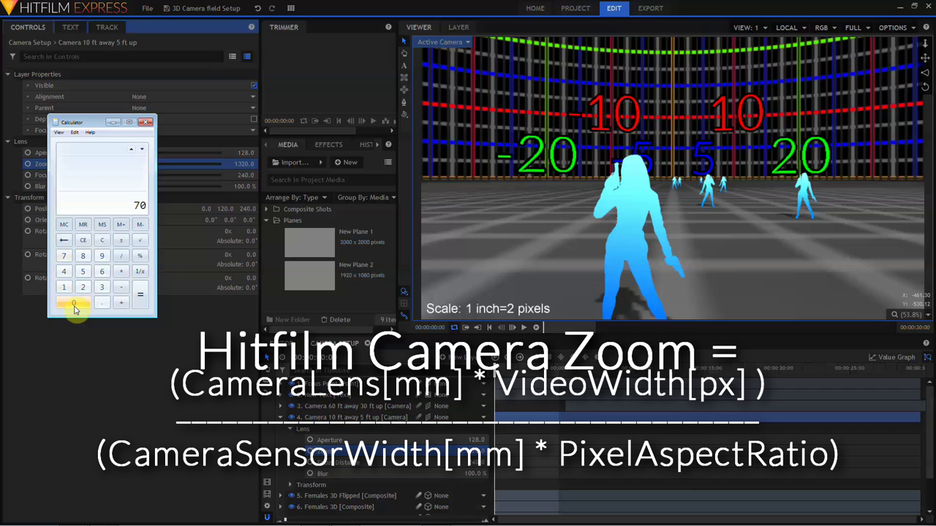
click(121, 271)
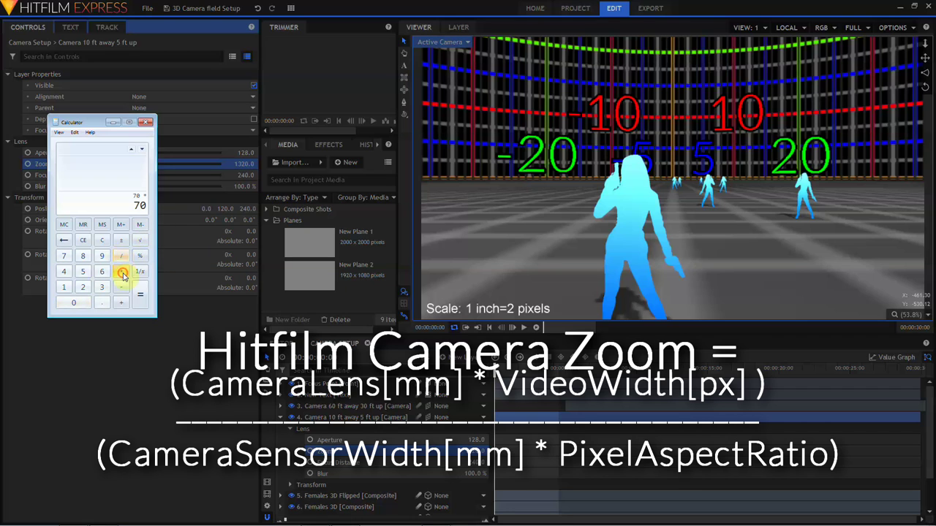
click(65, 287)
click(101, 256)
click(83, 287)
click(83, 304)
click(140, 302)
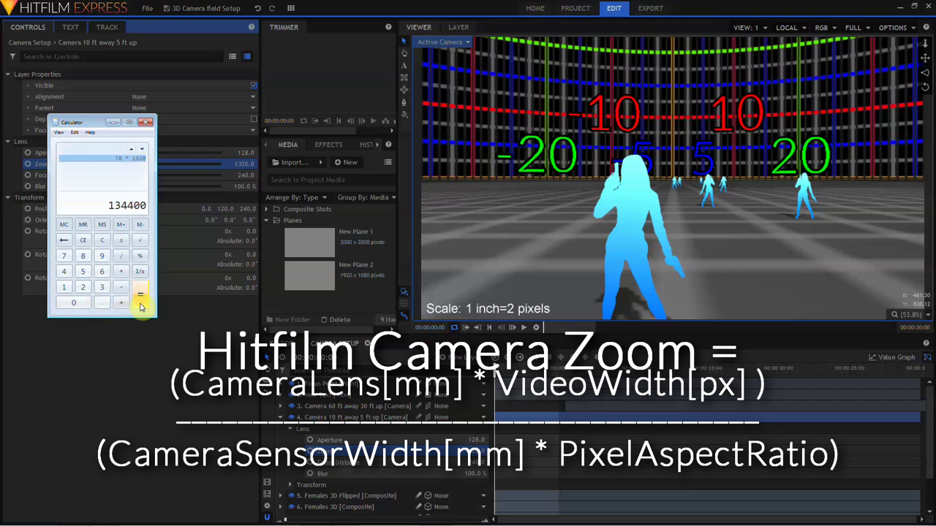
click(122, 257)
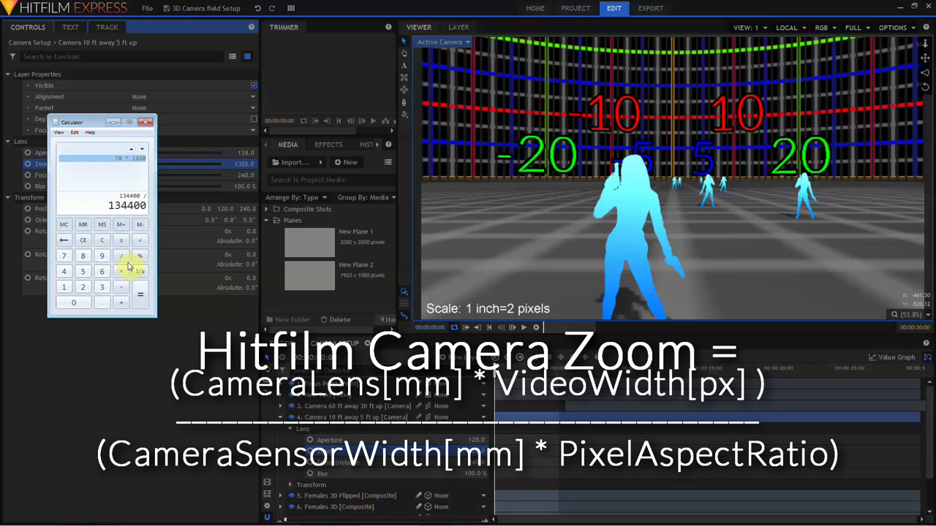
click(101, 290)
click(102, 272)
click(140, 294)
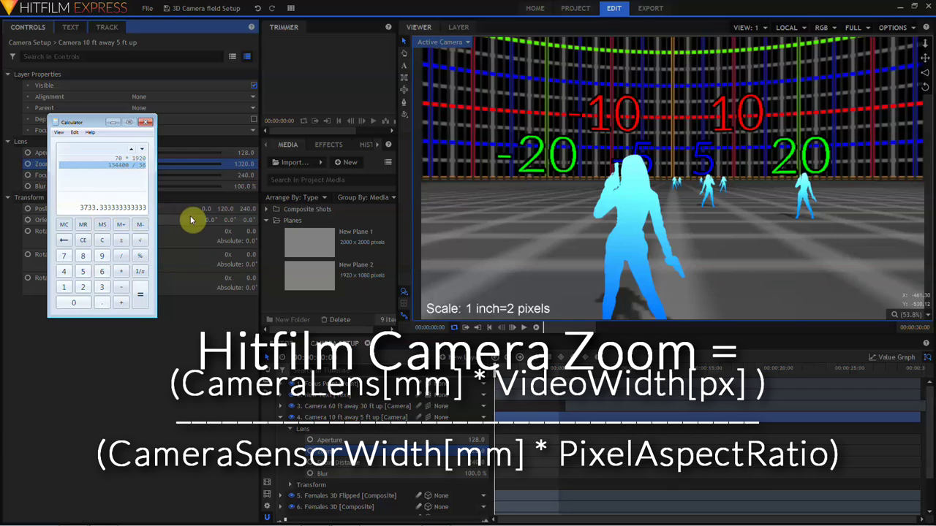
Step: Paste 3733.3 into the camera's Zoom field, then bring the Firefox FOV table forward
click(250, 164)
text(3733.333333333)
key(Return)
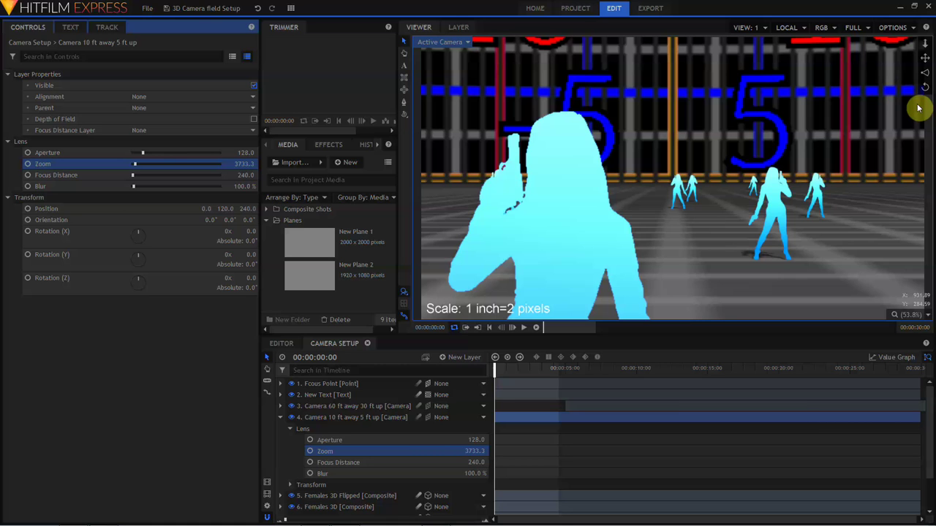
click(104, 517)
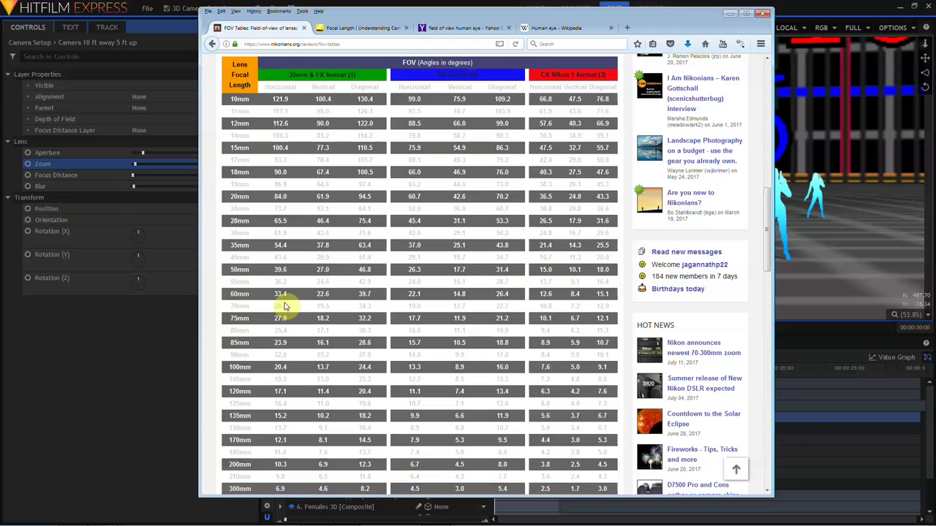
Step: Switch to the 'Image sensor format - Wikipedia' tab
click(57, 412)
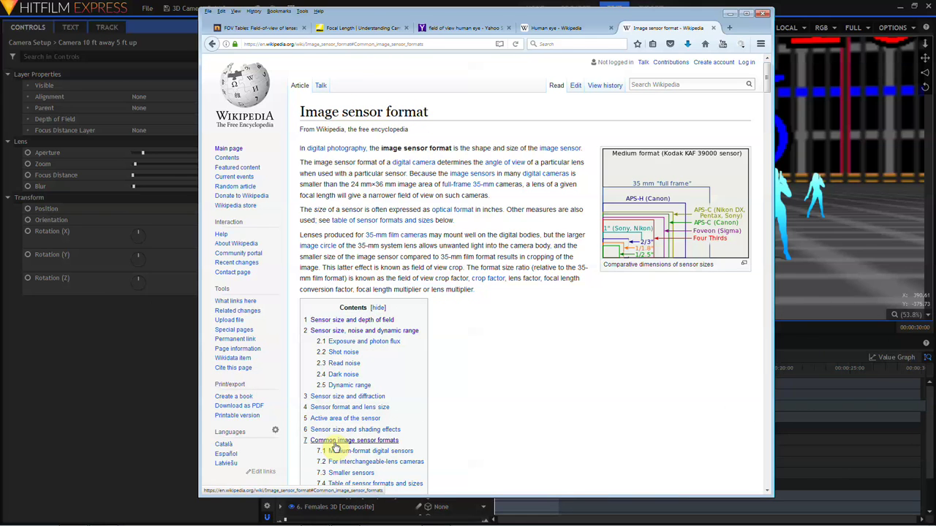
Step: Jump to the 'Common image sensor formats' section from the Contents box
click(334, 442)
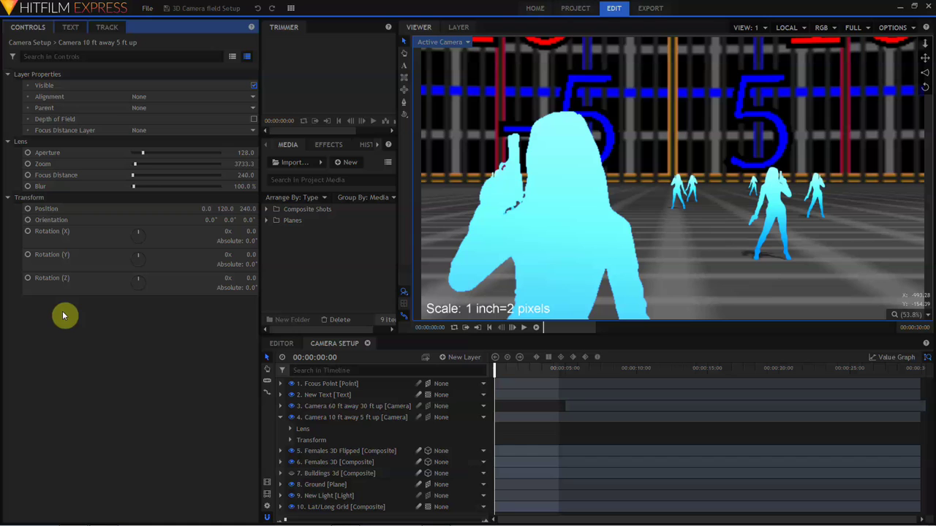
Step: Adjust the camera's position and rotation, then parent it to the 1. Focus Point layer
drag(205, 209, 244, 209)
drag(211, 220, 245, 280)
click(250, 278)
click(198, 108)
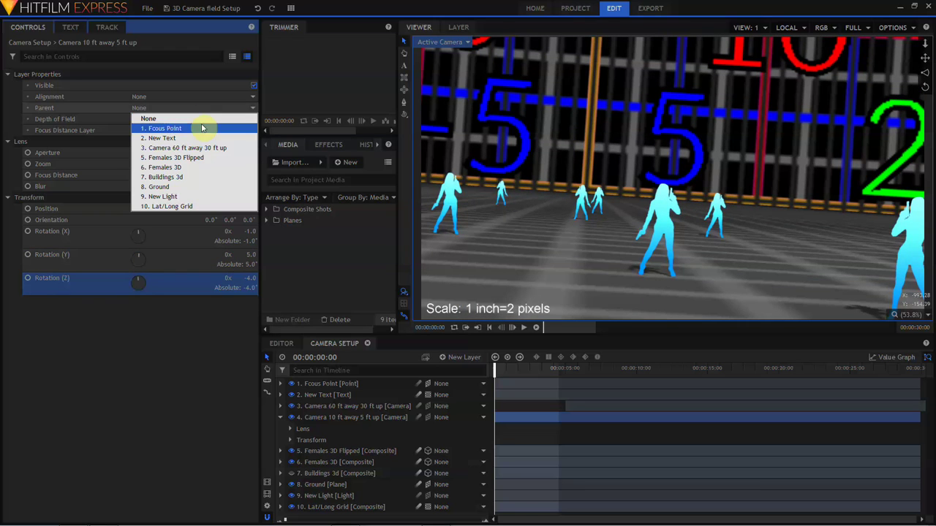
click(203, 128)
Step: Drag the Focus Point layer in the viewer to swing the camera view
click(329, 386)
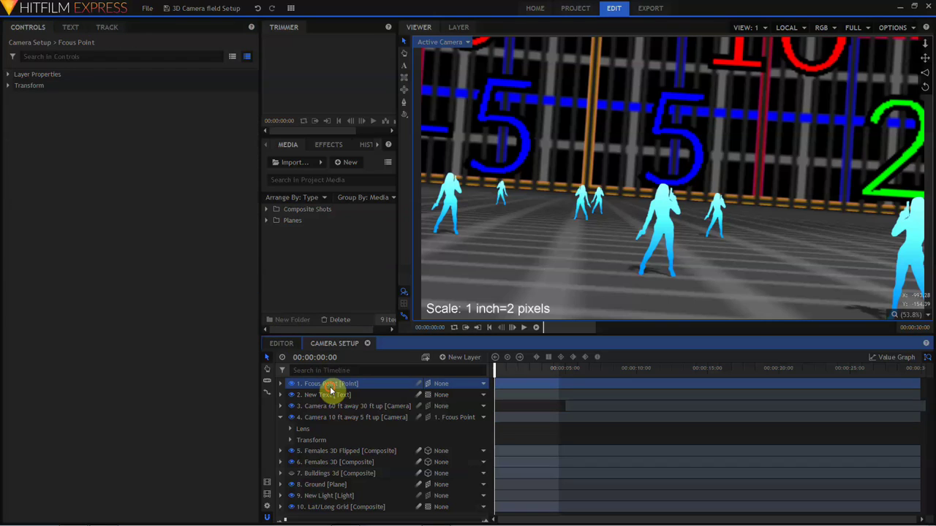
click(609, 197)
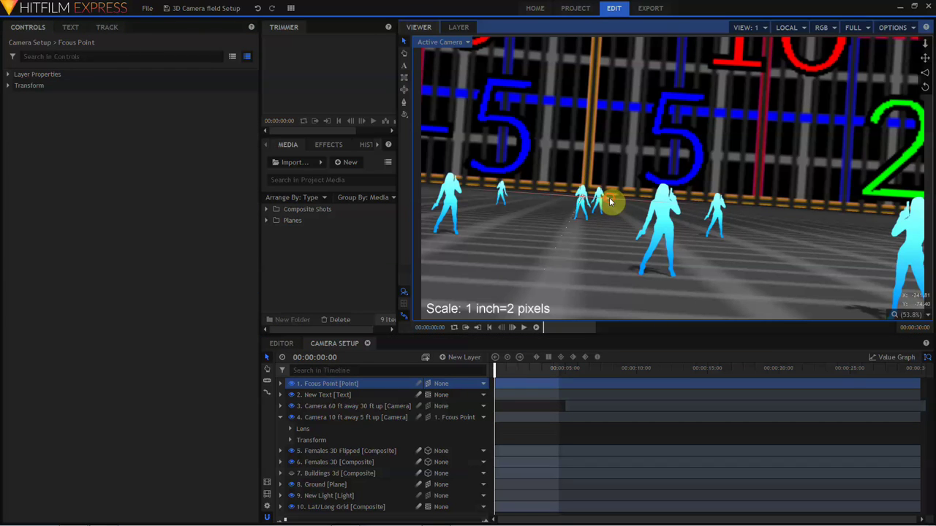
drag(609, 198, 556, 223)
Step: Set the 10 ft camera's Alignment to Towards Layer, aimed at 1. Focus Point
click(351, 417)
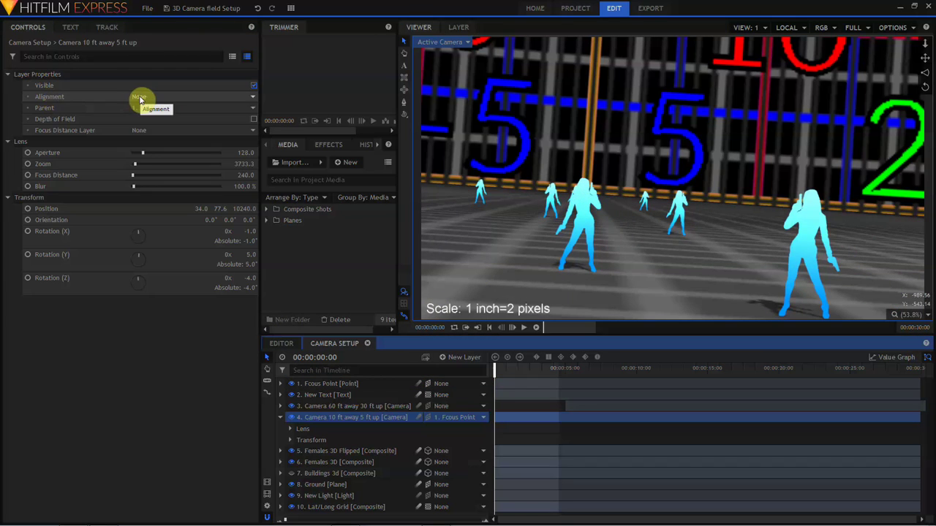
click(142, 99)
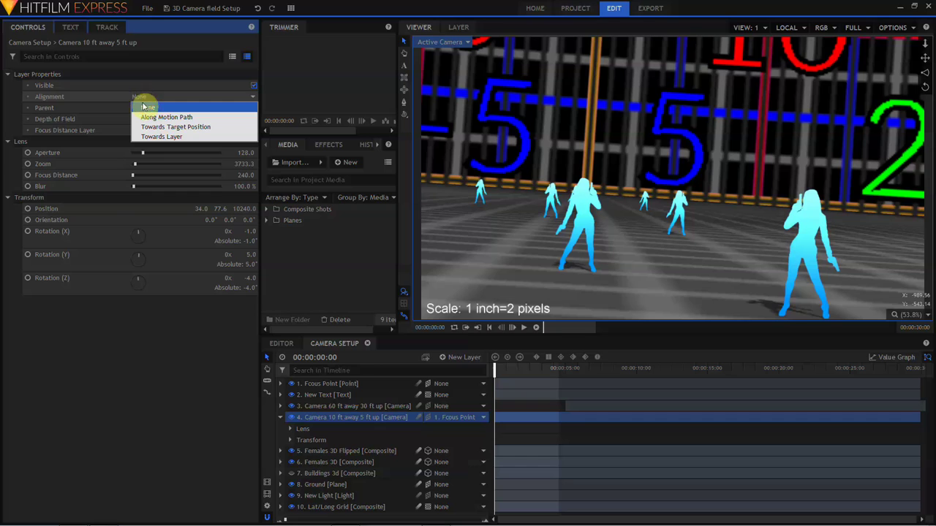
click(161, 139)
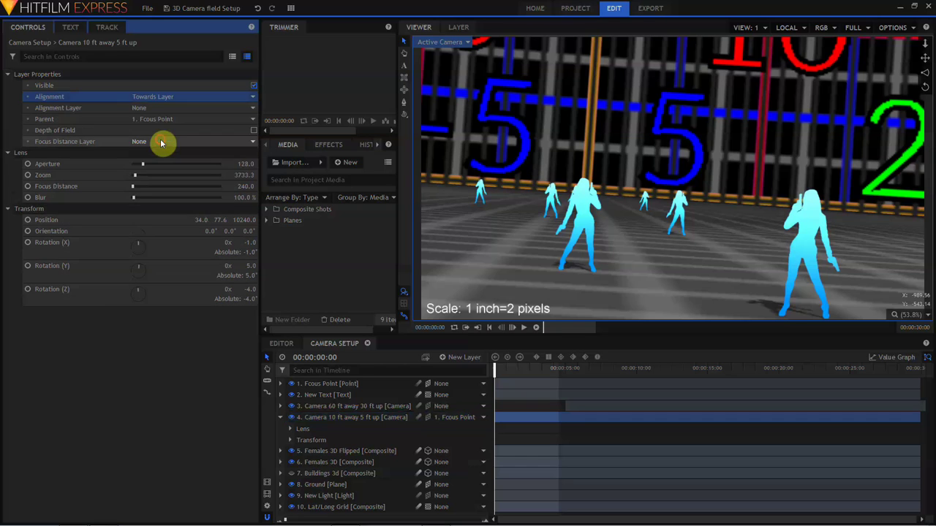
click(157, 111)
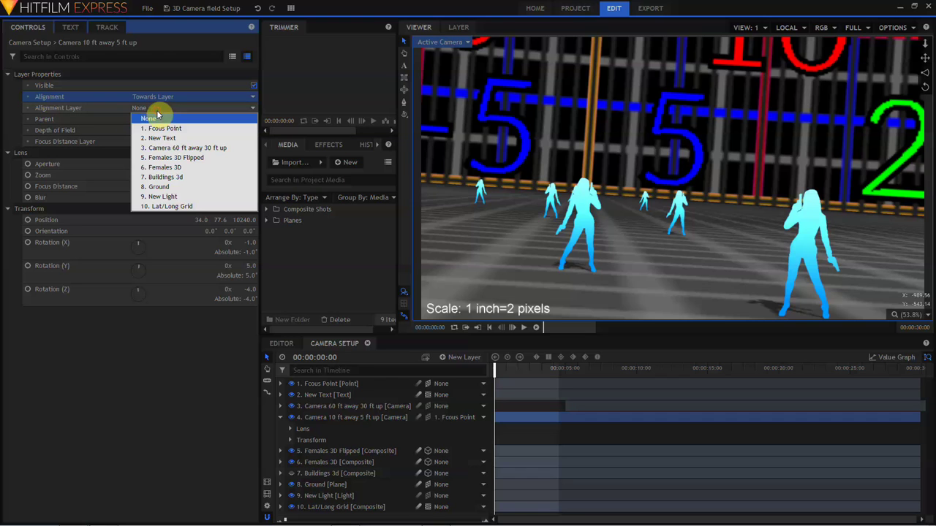
click(156, 127)
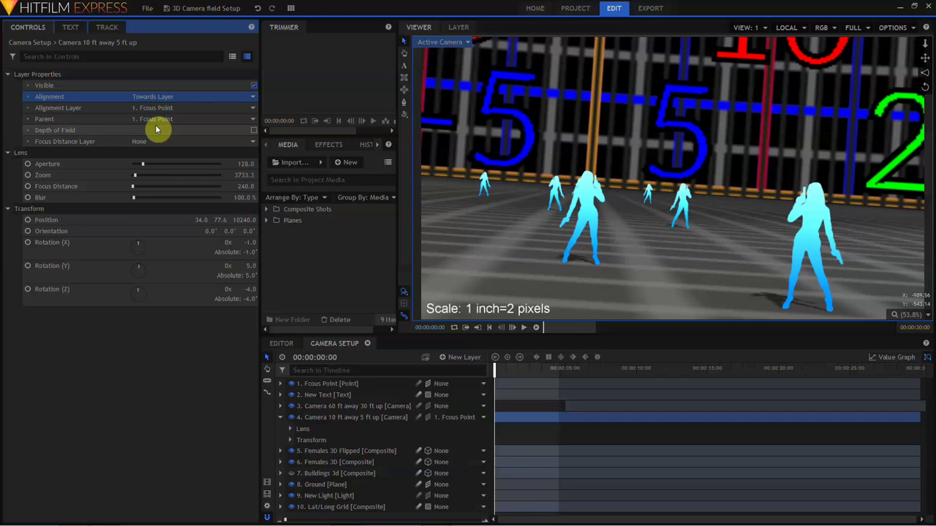